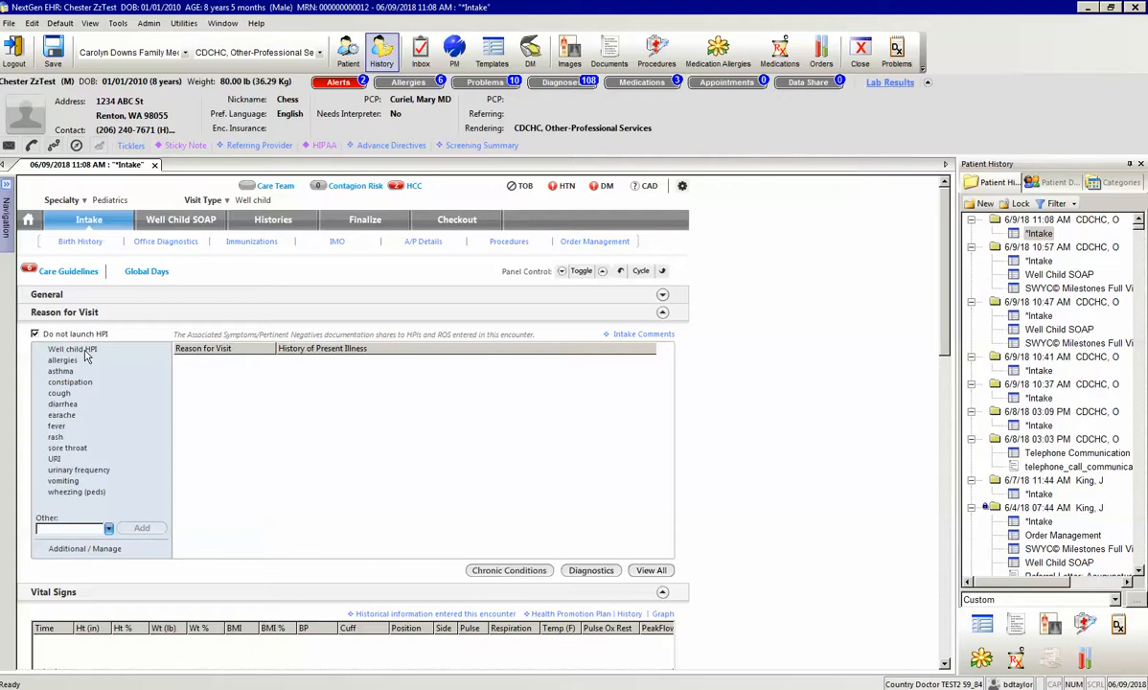
Step: Add Well child HPI as the reason for visit and save the changes to the Intake template
{"action": "left_click", "coordinate": [85, 351]}
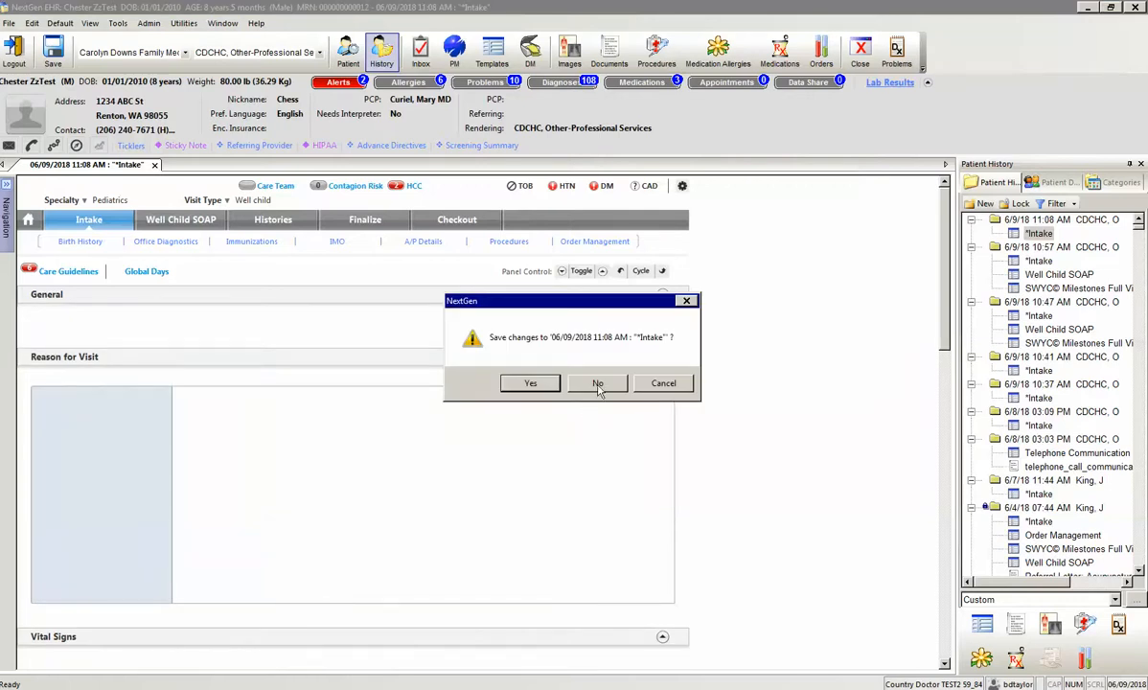
{"action": "left_click", "coordinate": [530, 382]}
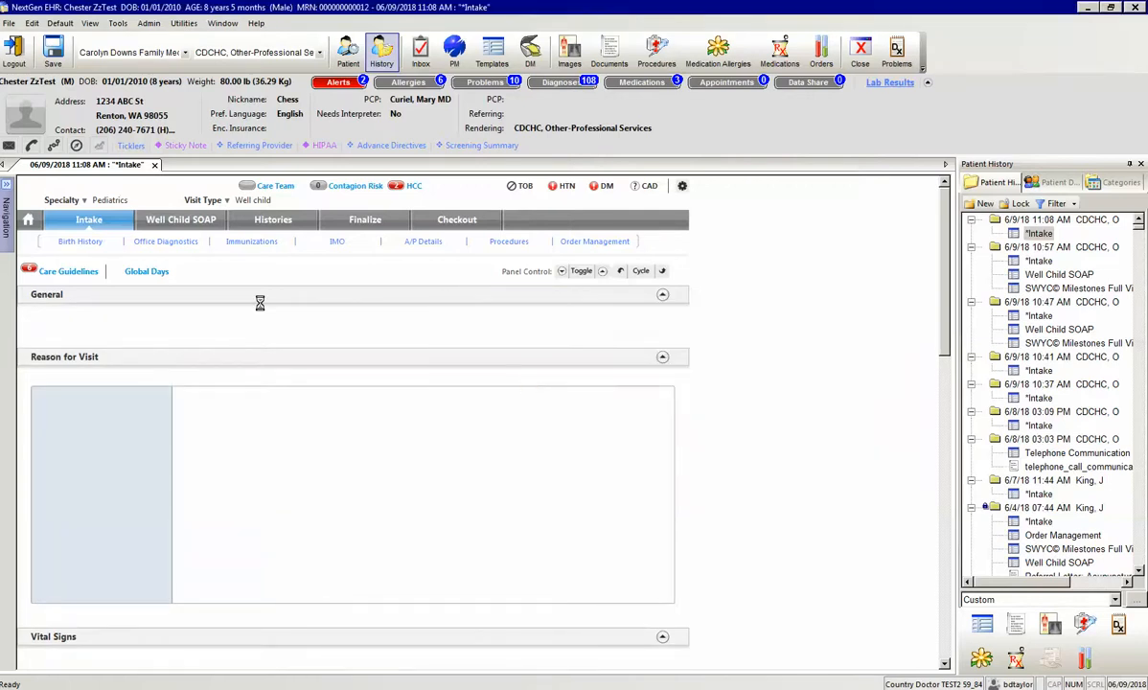
Step: In the Well Child SOAP template, open the Well child HPI and document all findings as normal
{"action": "left_click", "coordinate": [180, 219]}
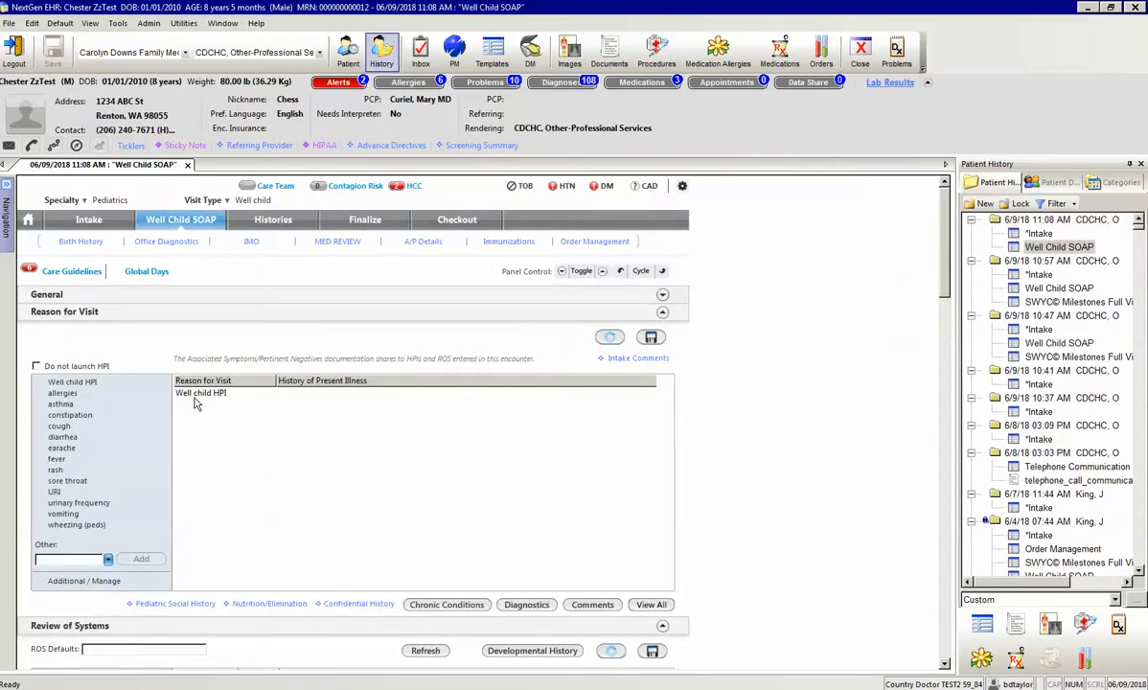
{"action": "left_click", "coordinate": [198, 394]}
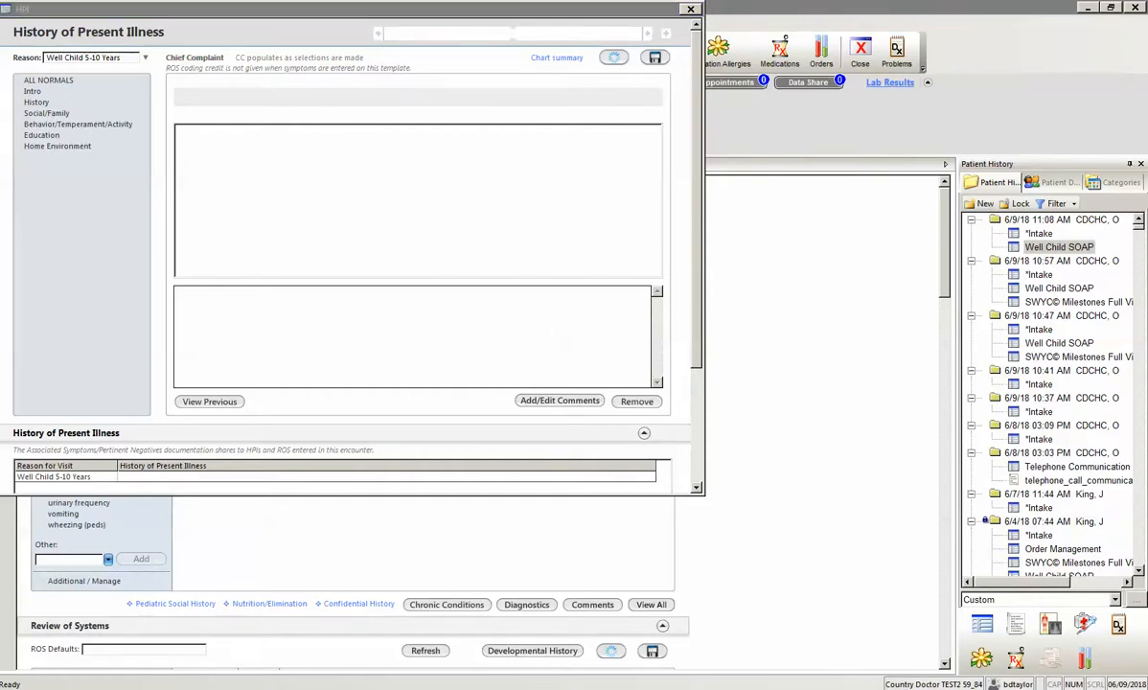
{"action": "left_click", "coordinate": [73, 81]}
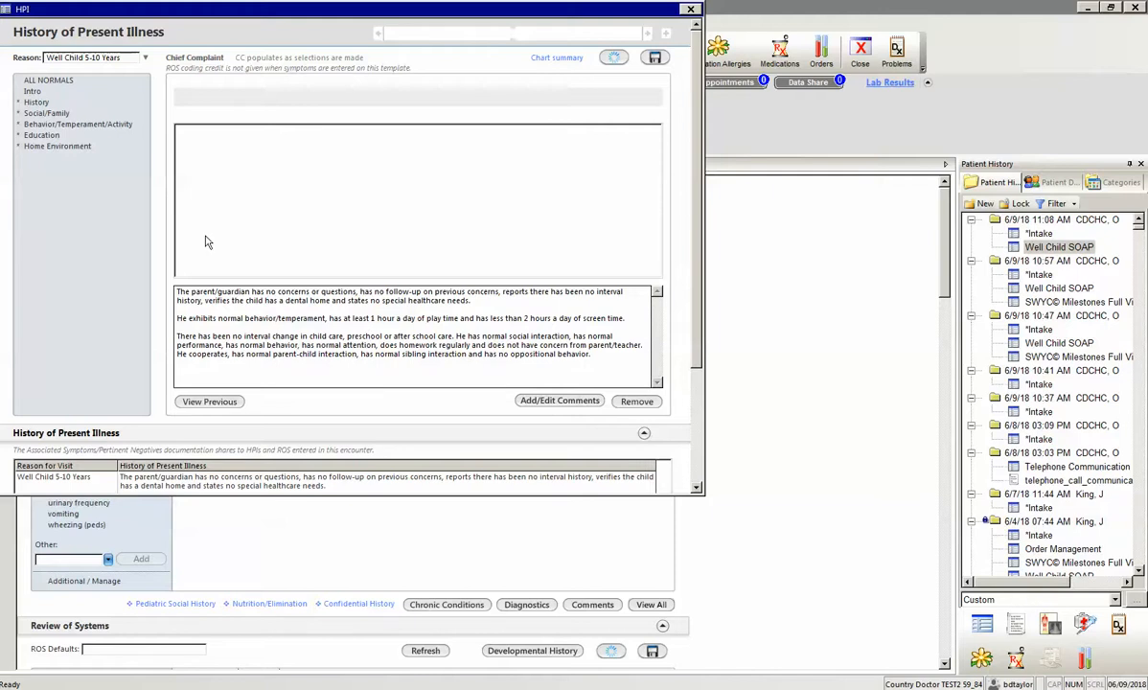
Step: In the HPI History section, record the comment "free texted note" under Concerns and/or Questions details
{"action": "left_click", "coordinate": [37, 103]}
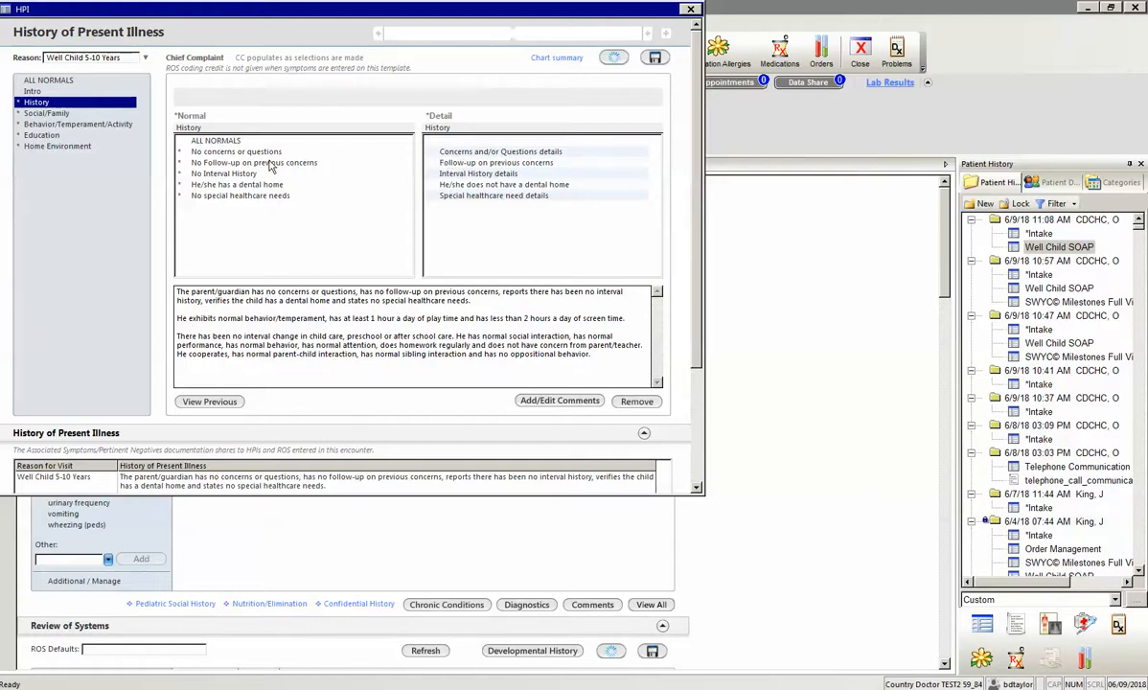
{"action": "double_click", "coordinate": [485, 156]}
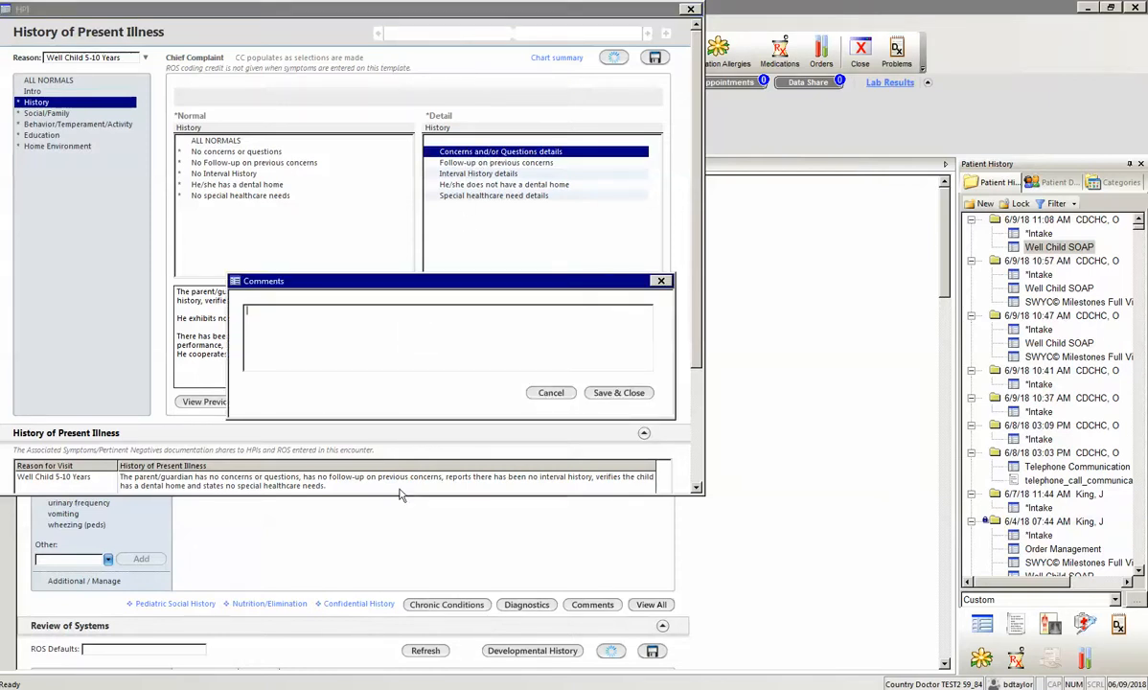
{"action": "type", "text": "free "}
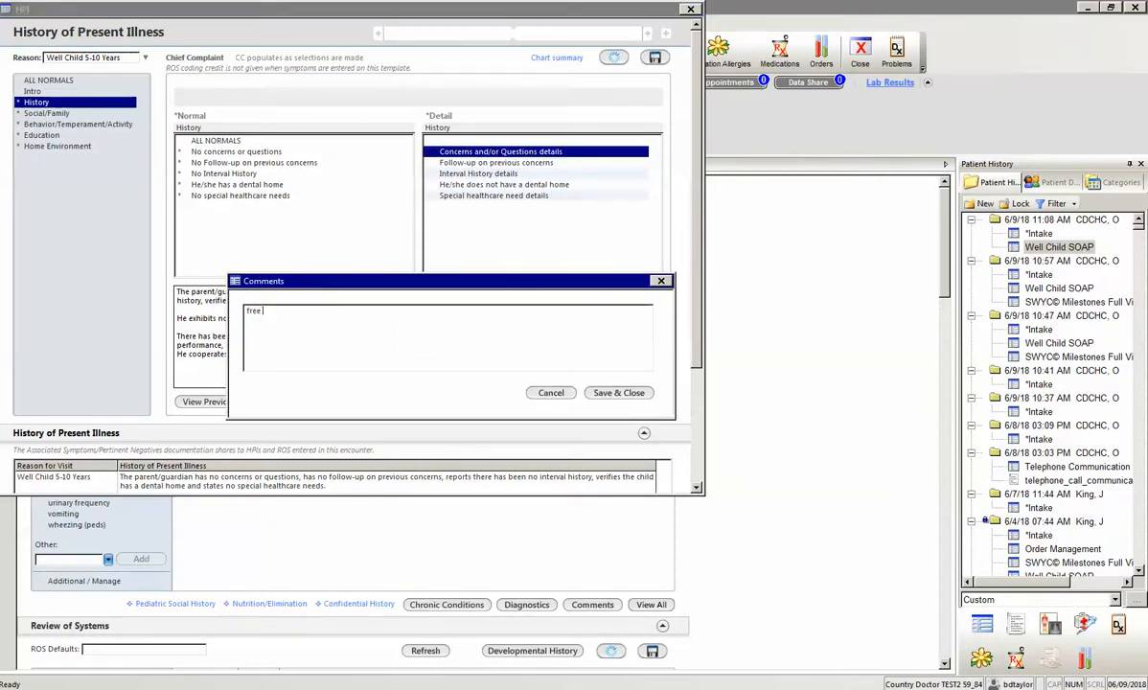
{"action": "type", "text": "texted nte"}
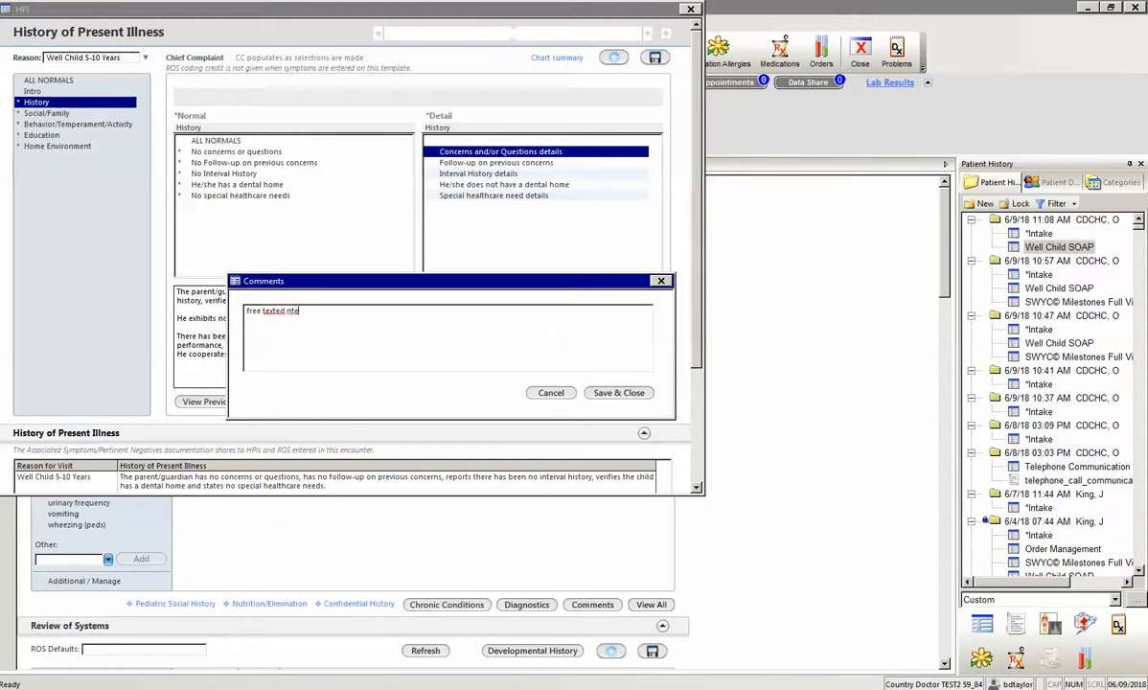
{"action": "type", "text": "ote"}
{"action": "left_click", "coordinate": [611, 392]}
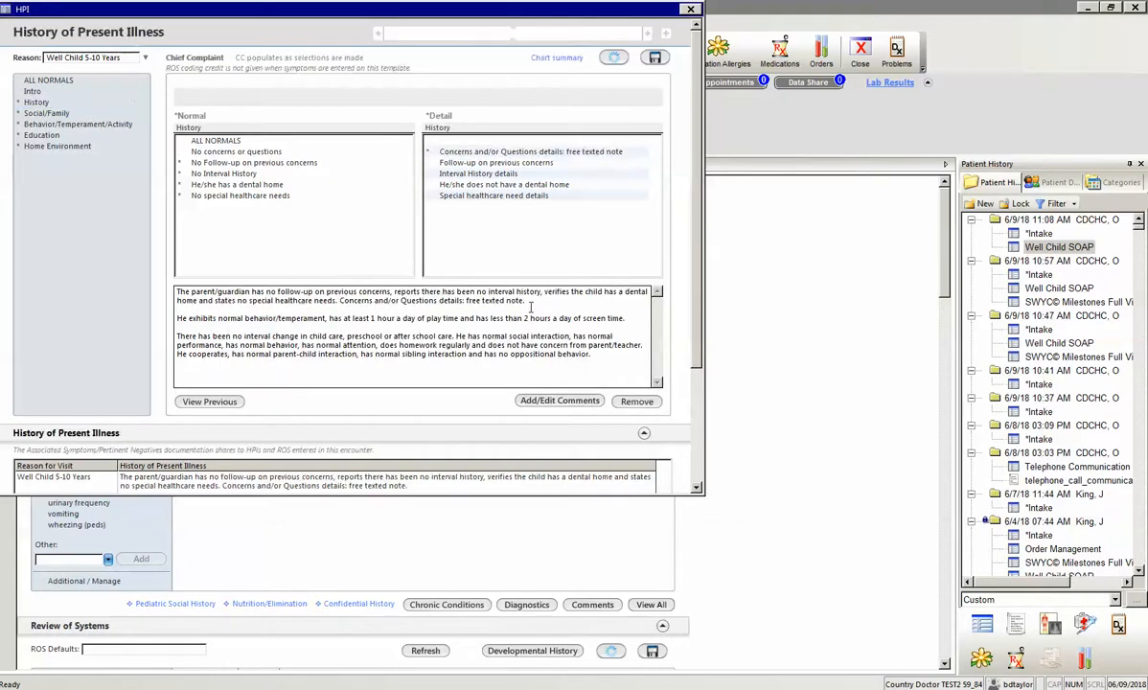
Step: Clear the normal findings No Follow-up on previous concerns and No Interval History from the History section
{"action": "left_click_drag", "start_coordinate": [531, 306], "coordinate": [450, 307]}
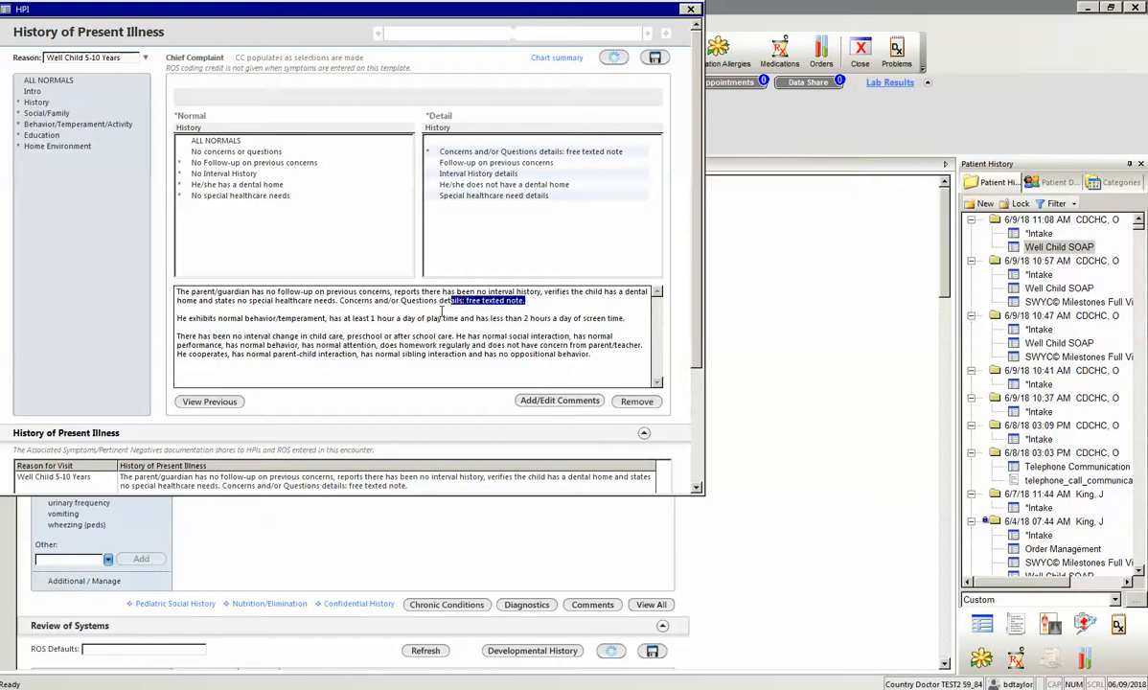
{"action": "left_click", "coordinate": [179, 164]}
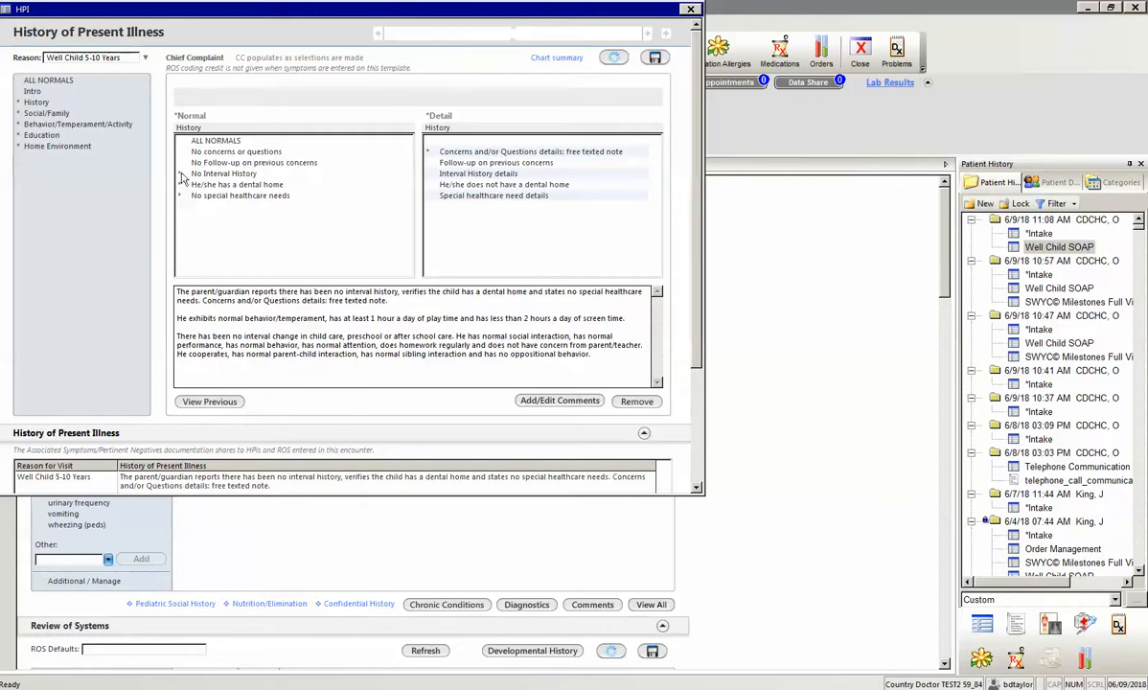
{"action": "left_click", "coordinate": [180, 175]}
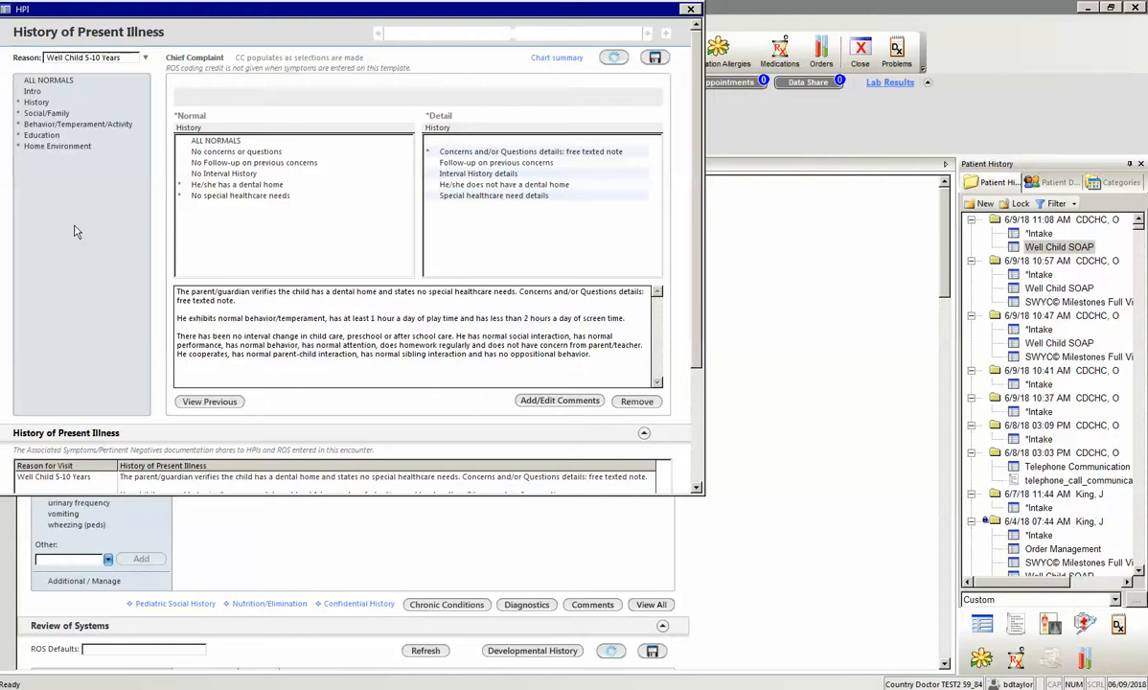
Step: In the HPI Education section, record the comment "additional details" under Social Interaction details
{"action": "left_click", "coordinate": [40, 114]}
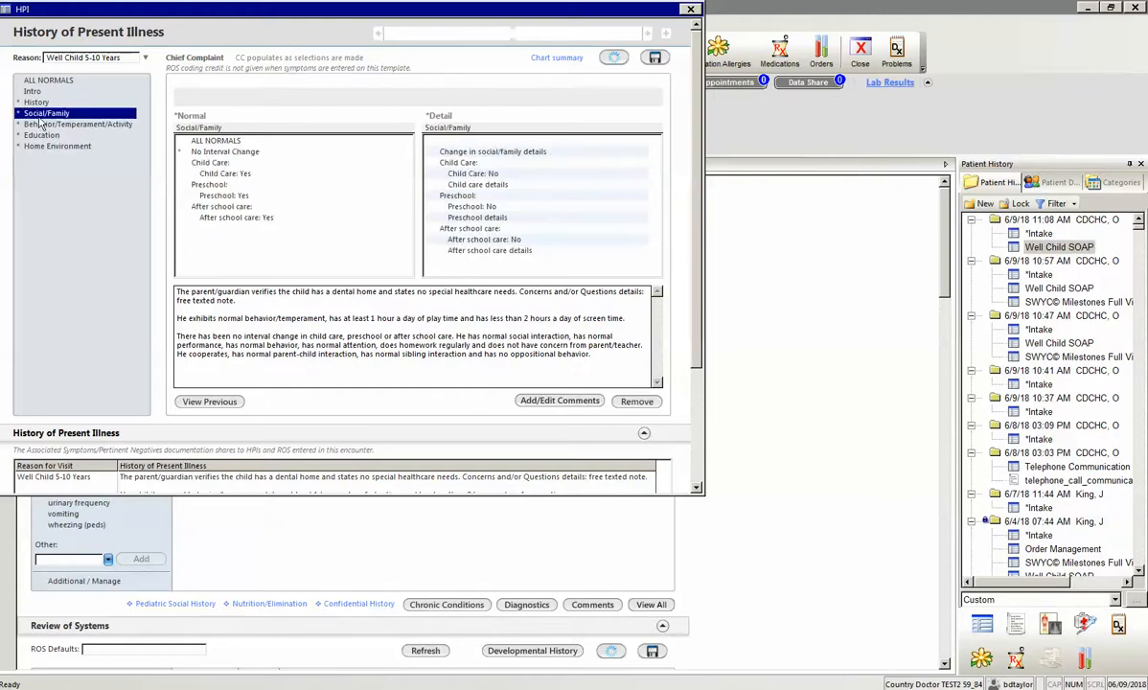
{"action": "left_click", "coordinate": [63, 125]}
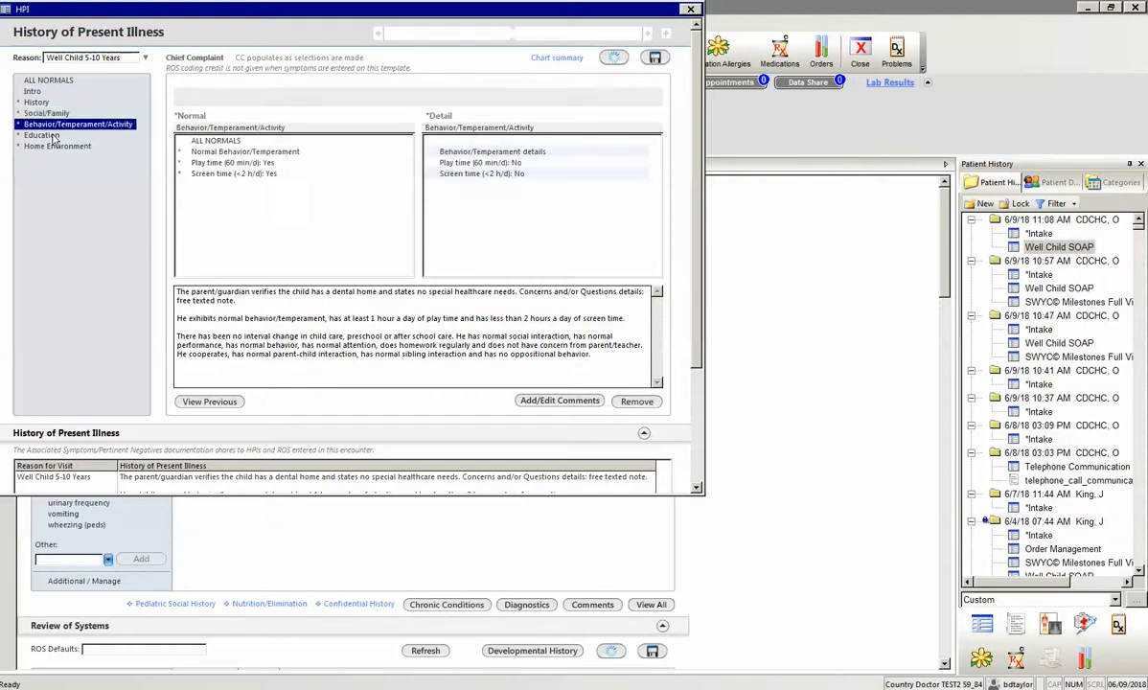
{"action": "left_click", "coordinate": [53, 135]}
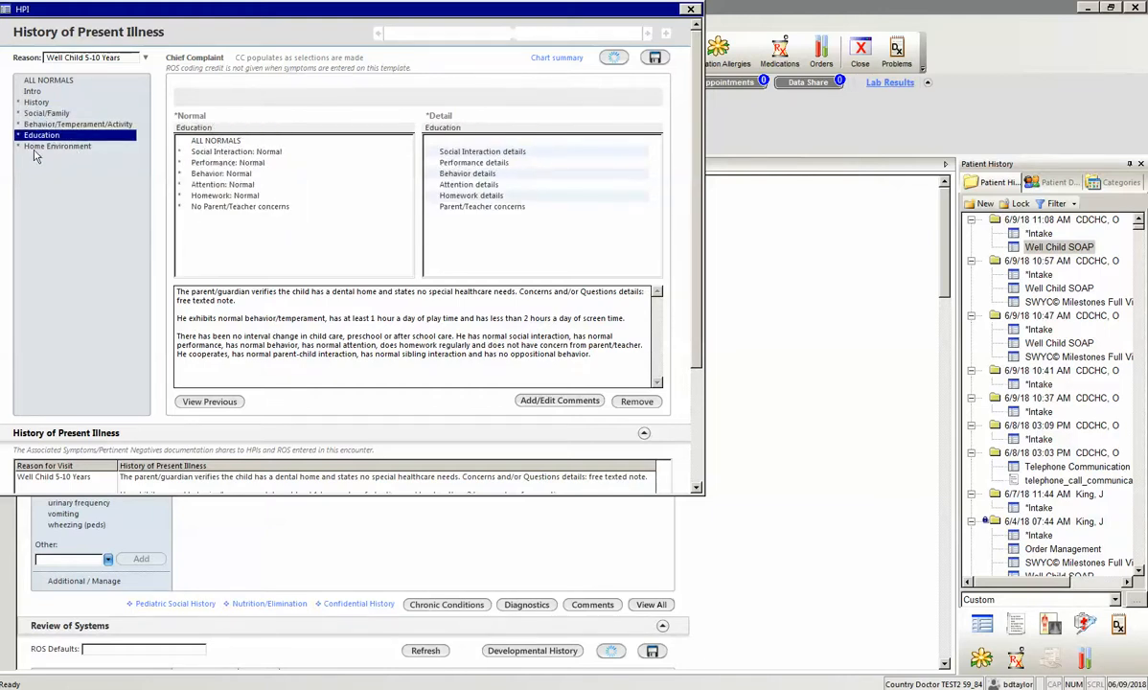
{"action": "left_click", "coordinate": [219, 154]}
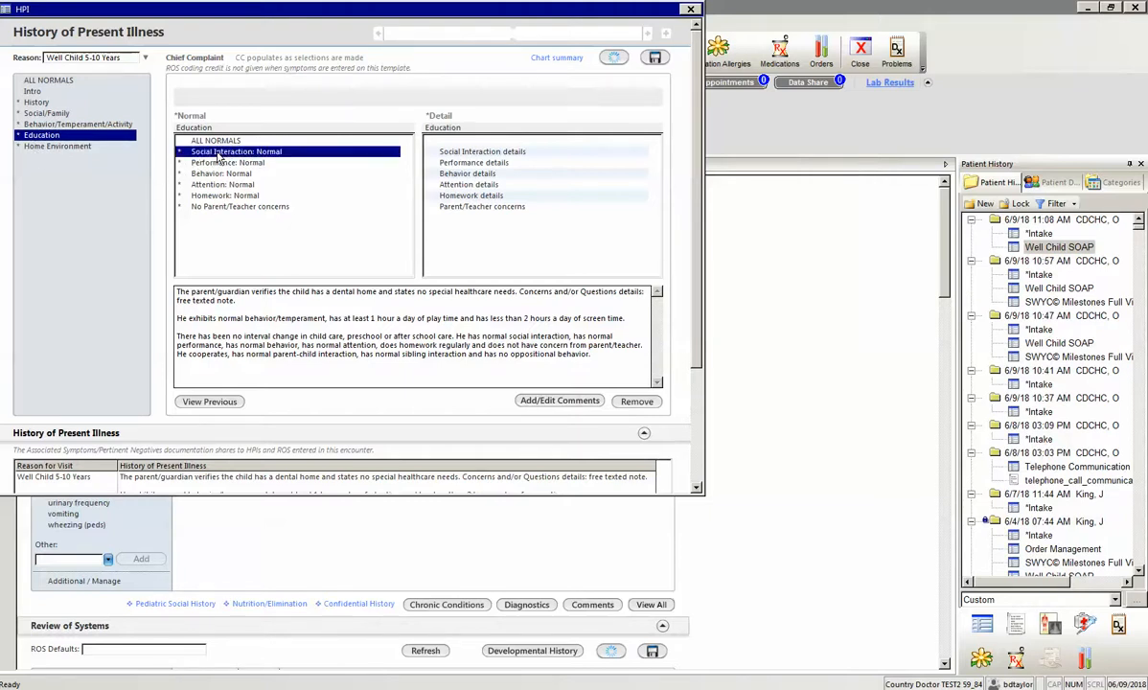
{"action": "left_click", "coordinate": [491, 153]}
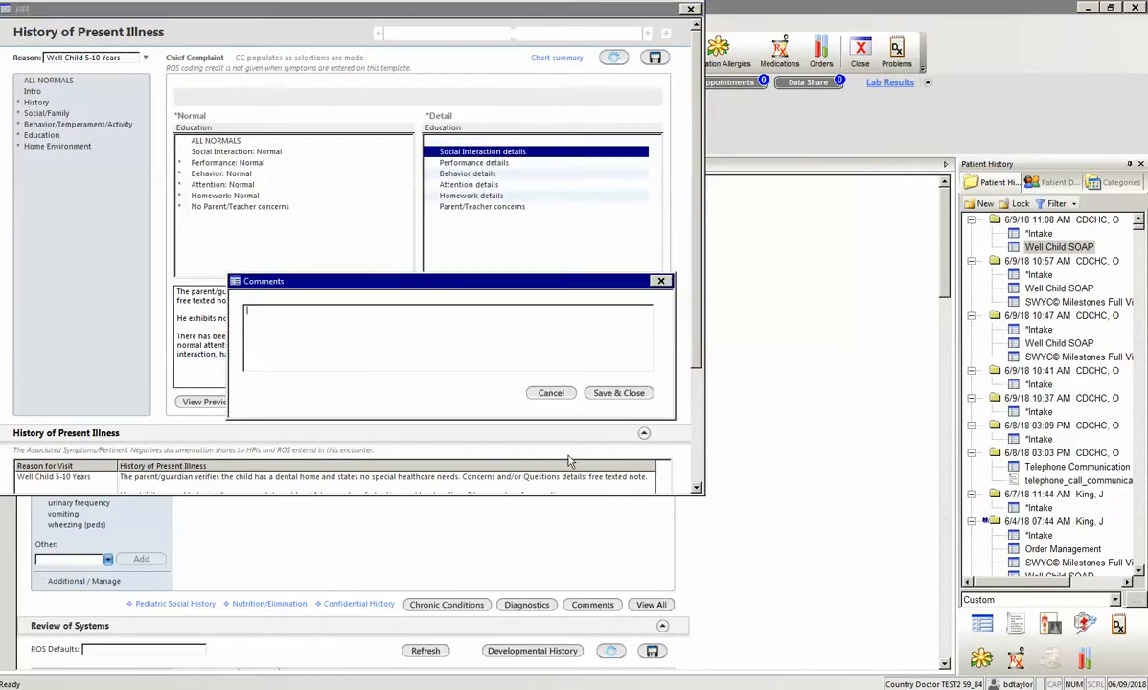
{"action": "type", "text": "additional details."}
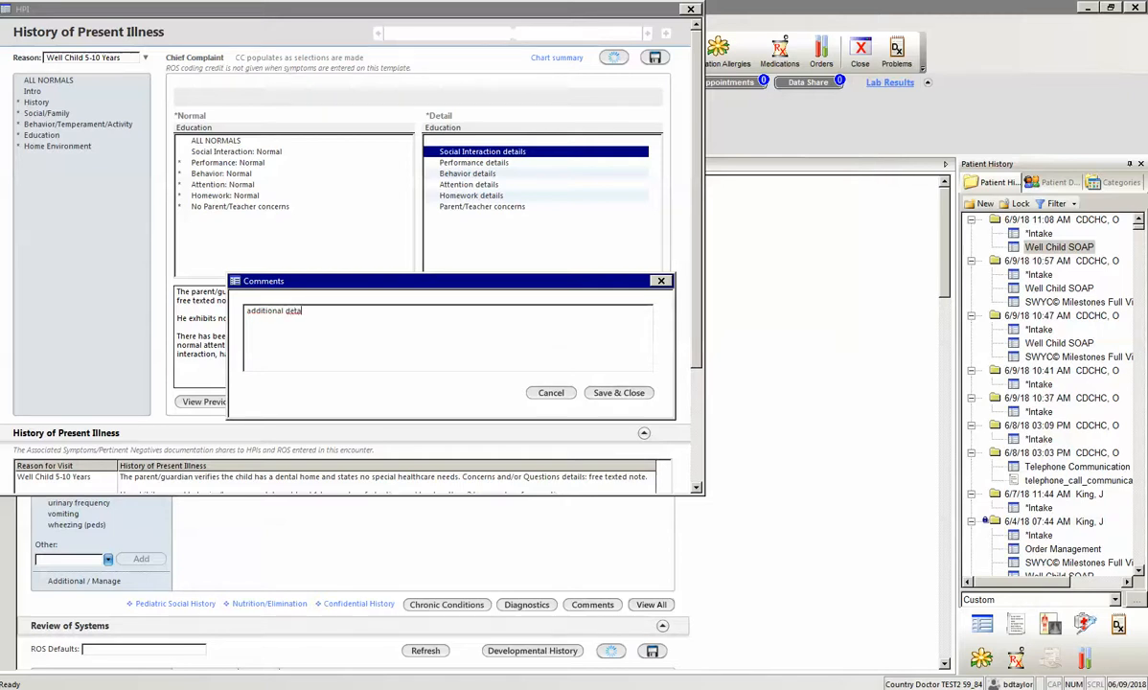
{"action": "left_click", "coordinate": [618, 392]}
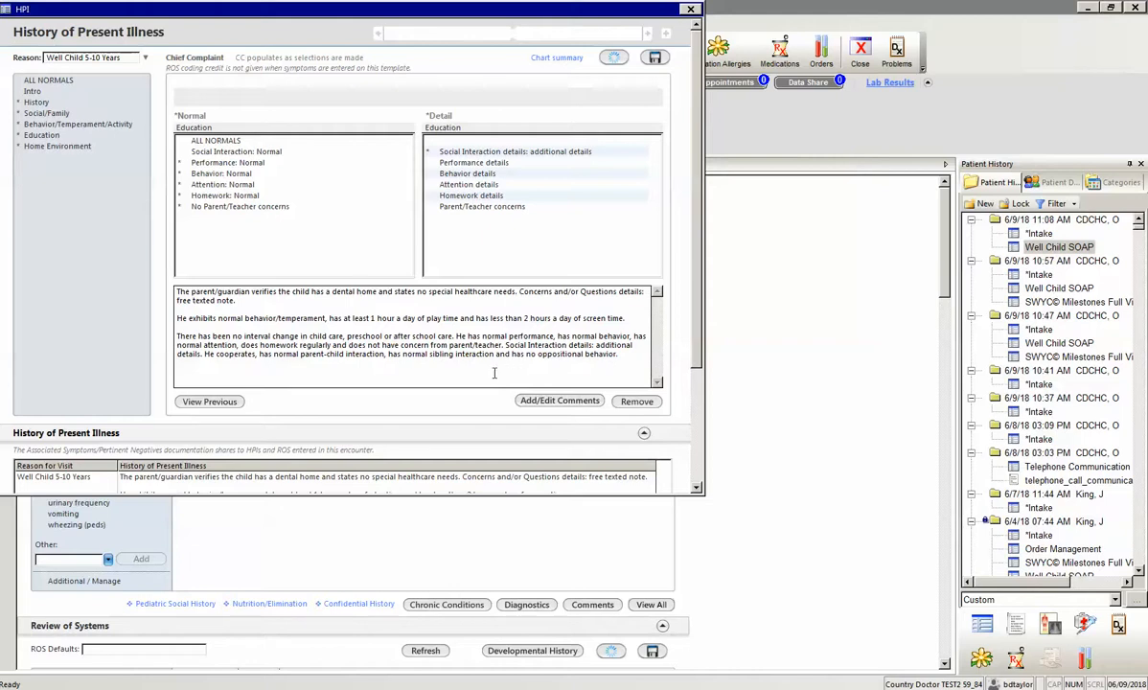
Step: Remove the whole Education section and the "He/she has a dental home" finding from the HPI, and close the HPI
{"action": "left_click", "coordinate": [635, 401]}
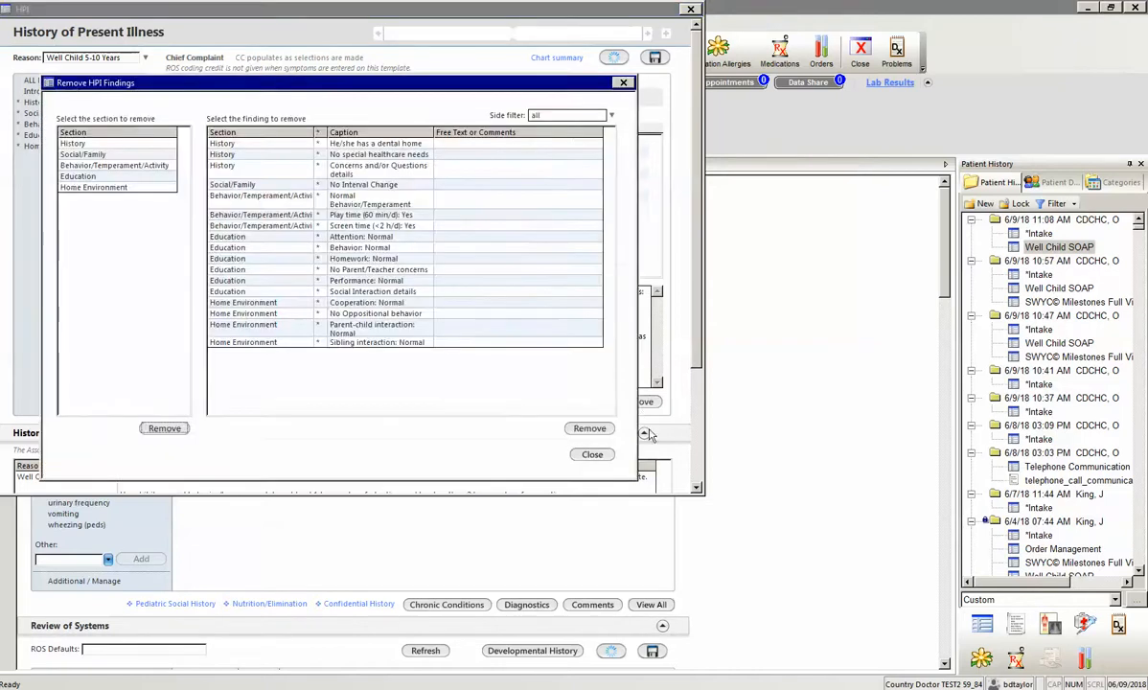
{"action": "left_click", "coordinate": [83, 178]}
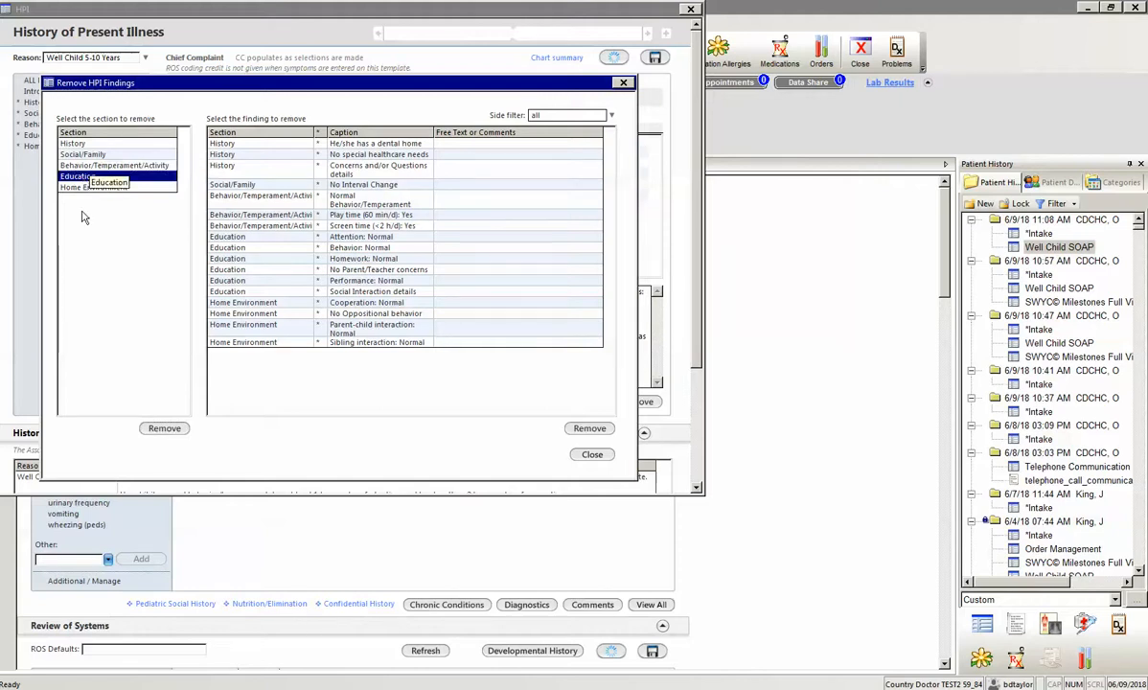
{"action": "left_click", "coordinate": [148, 429]}
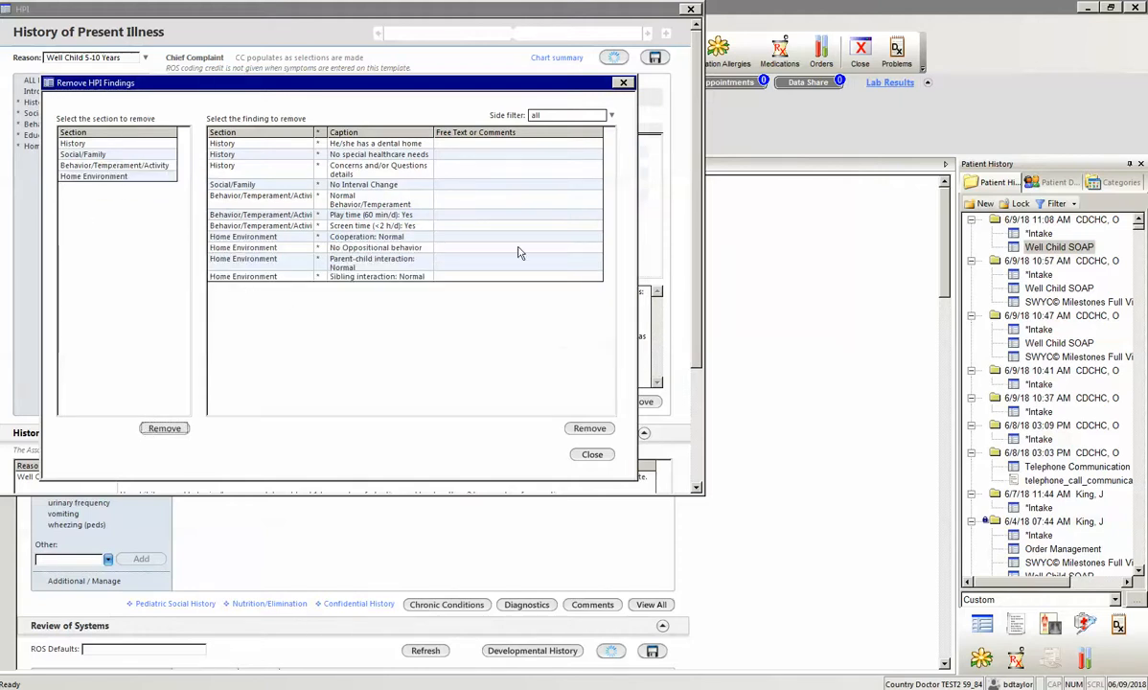
{"action": "left_click", "coordinate": [249, 147]}
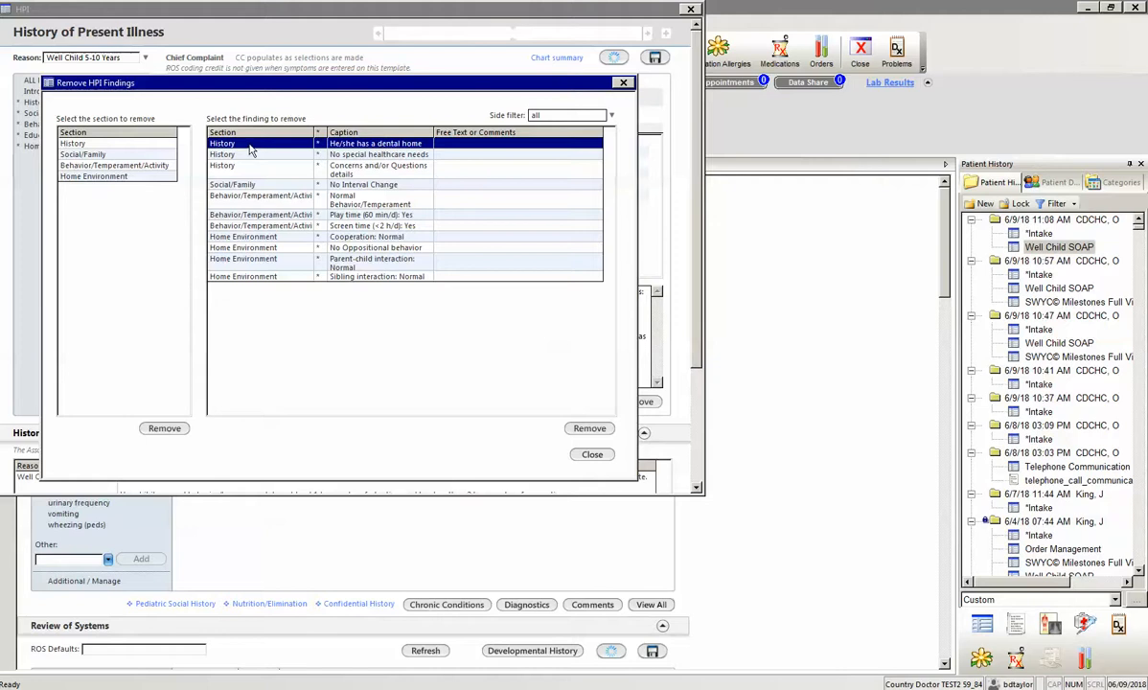
{"action": "left_click", "coordinate": [602, 429]}
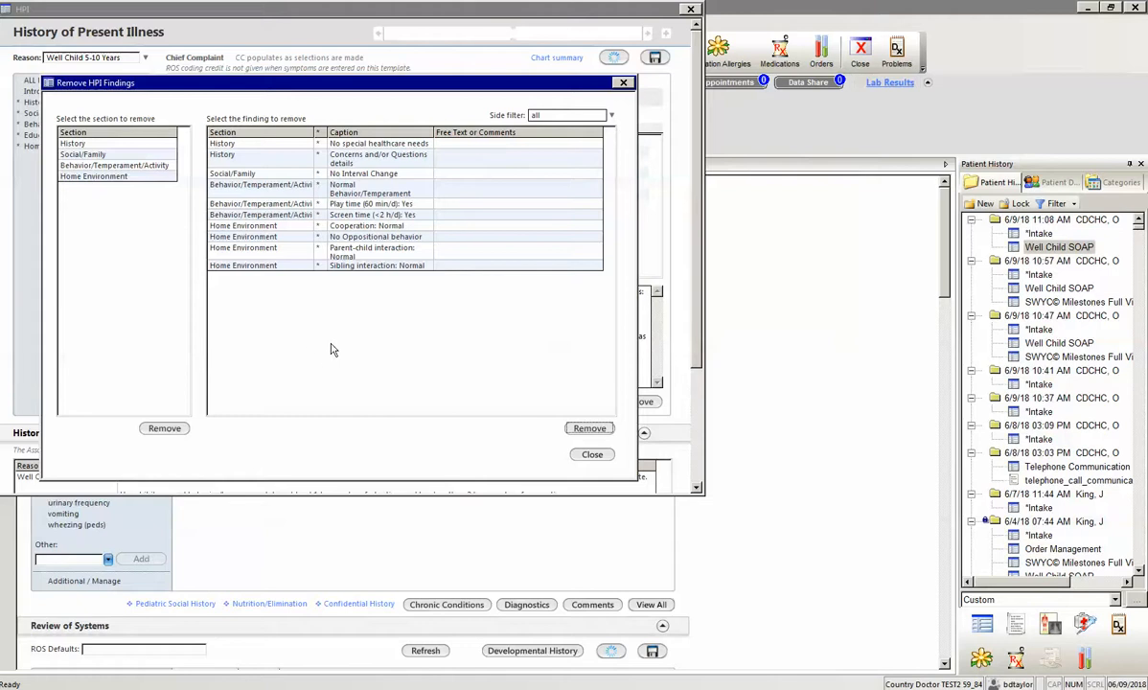
{"action": "left_click", "coordinate": [592, 455]}
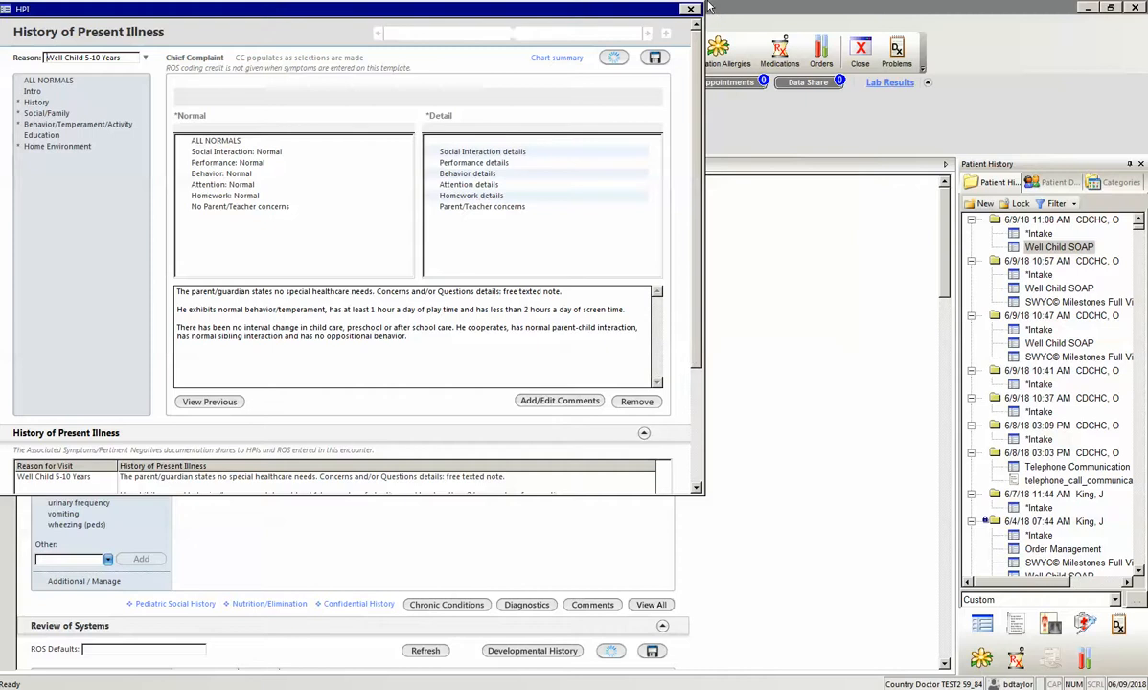
{"action": "scroll", "coordinate": [671, 259], "scroll_direction": "down", "scroll_amount": 5}
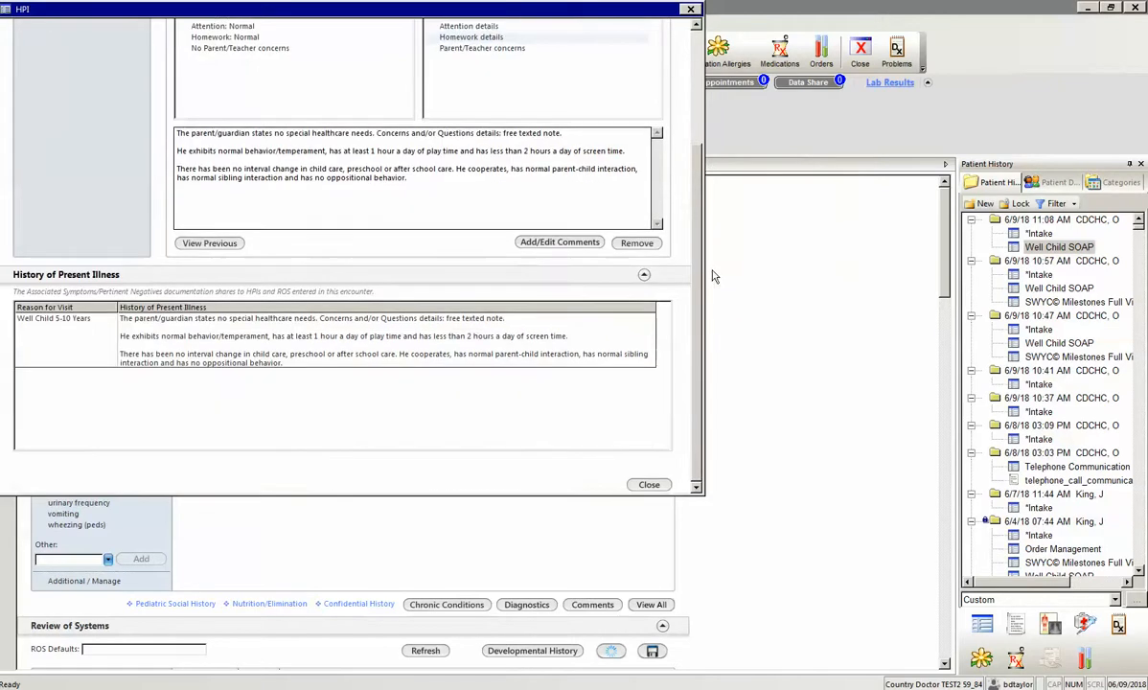
{"action": "left_click", "coordinate": [648, 487]}
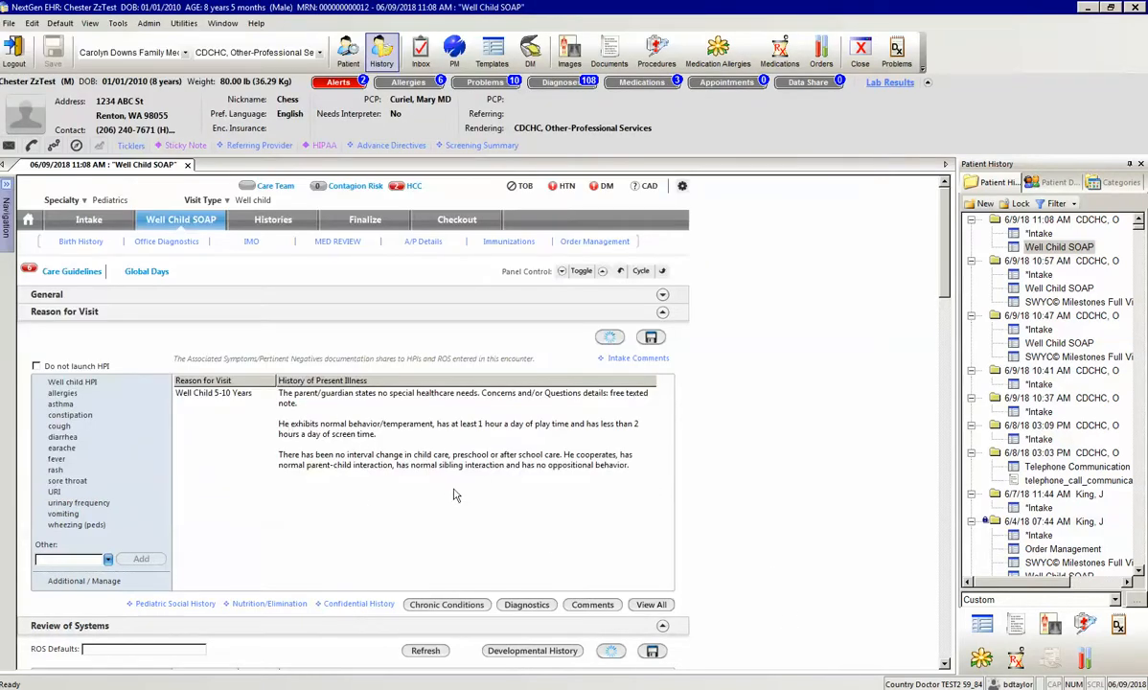
Step: Open the Pediatric Social History and review the Relationships section, including tobacco exposure, and the Tobacco Use section
{"action": "scroll", "coordinate": [951, 310], "scroll_direction": "down", "scroll_amount": 1}
{"action": "scroll", "coordinate": [952, 310], "scroll_direction": "down", "scroll_amount": 2}
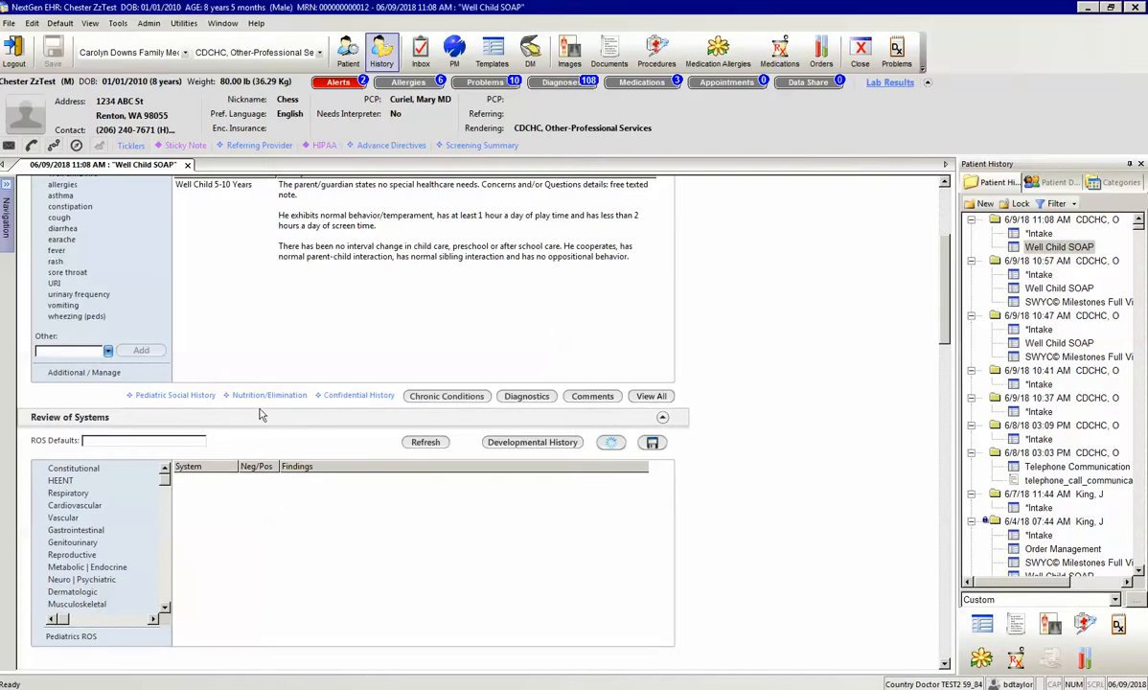
{"action": "left_click", "coordinate": [169, 401]}
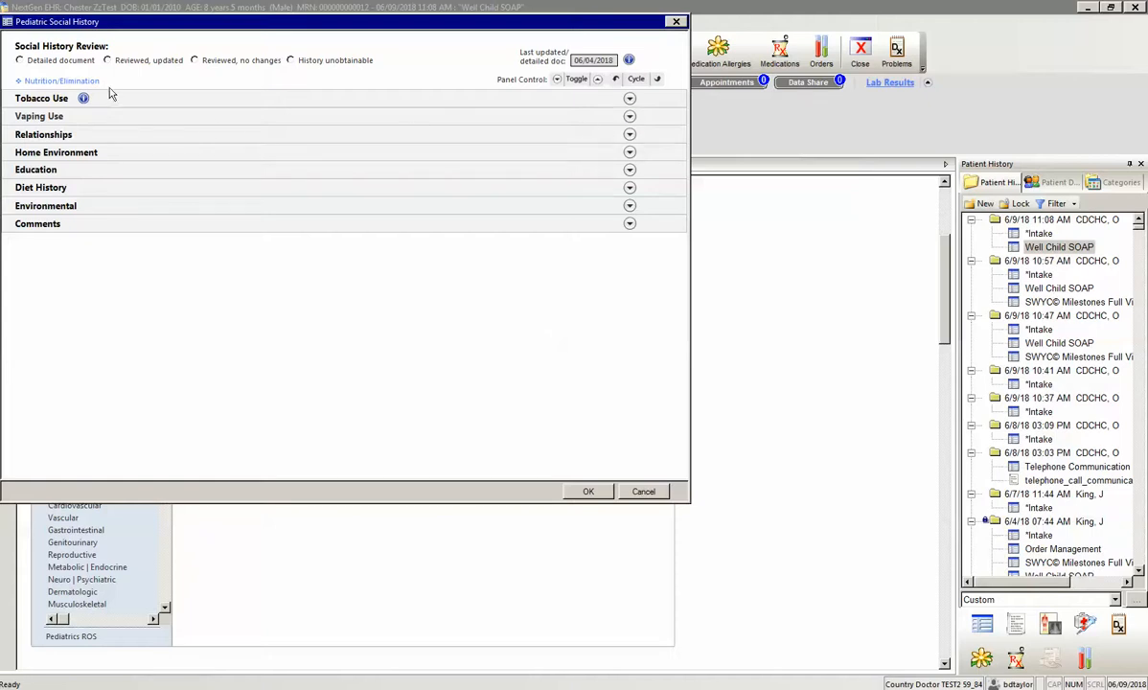
{"action": "left_click", "coordinate": [629, 135]}
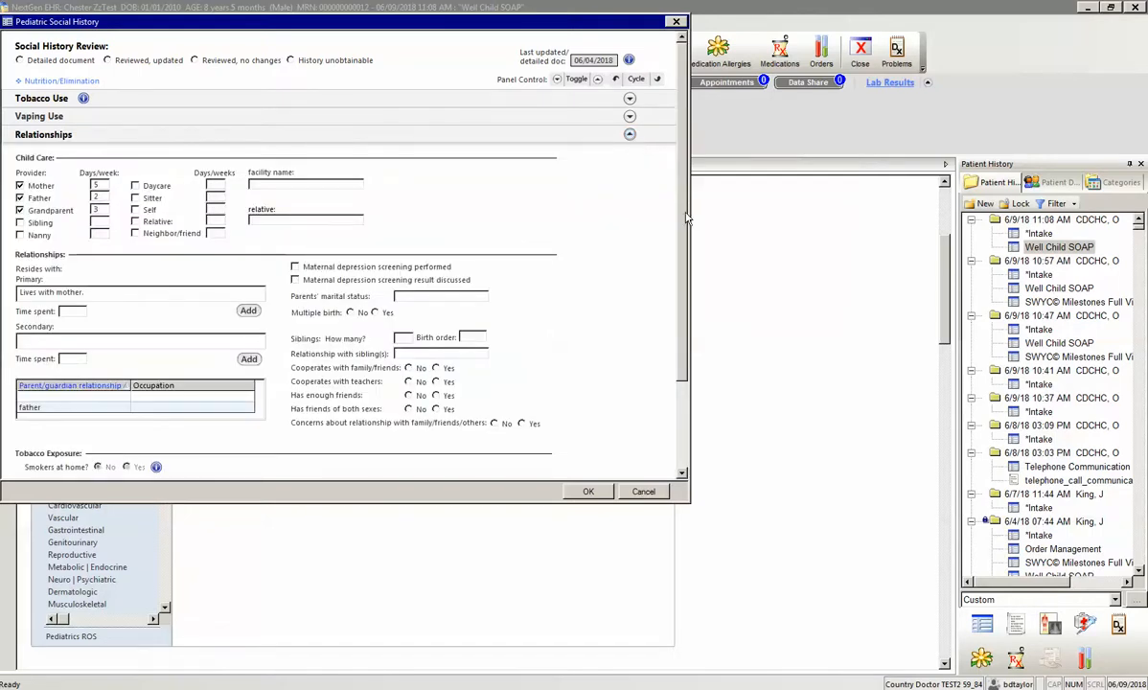
{"action": "left_click_drag", "start_coordinate": [684, 220], "coordinate": [684, 257]}
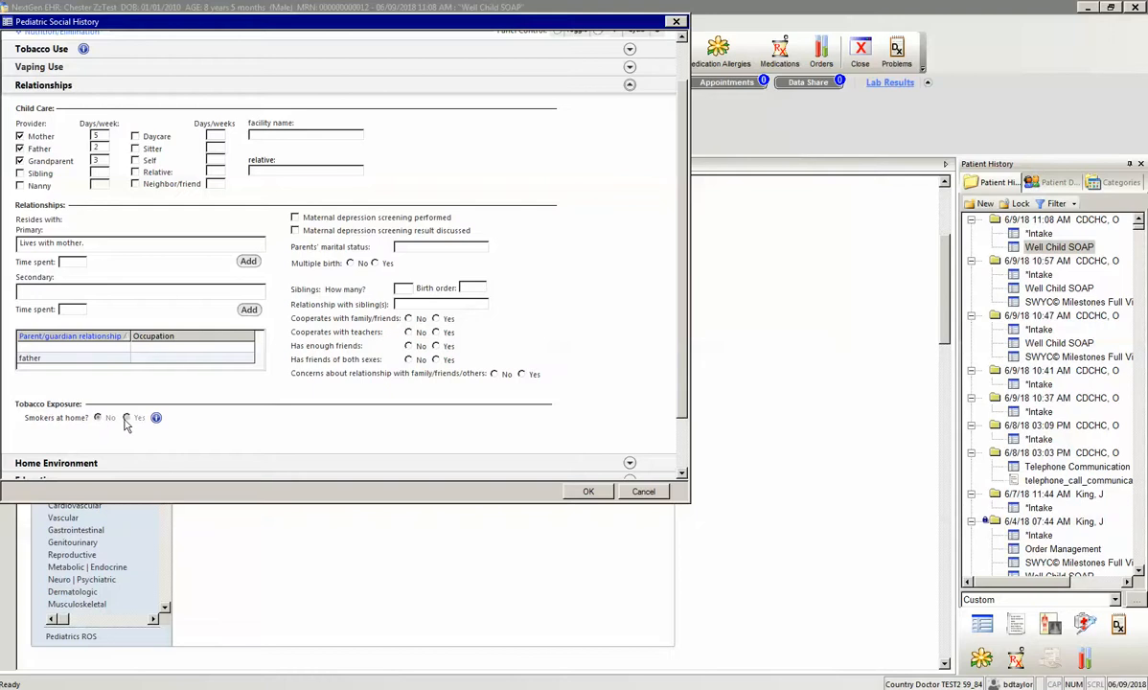
{"action": "left_click", "coordinate": [96, 419]}
{"action": "scroll", "coordinate": [640, 368], "scroll_direction": "up", "scroll_amount": 1}
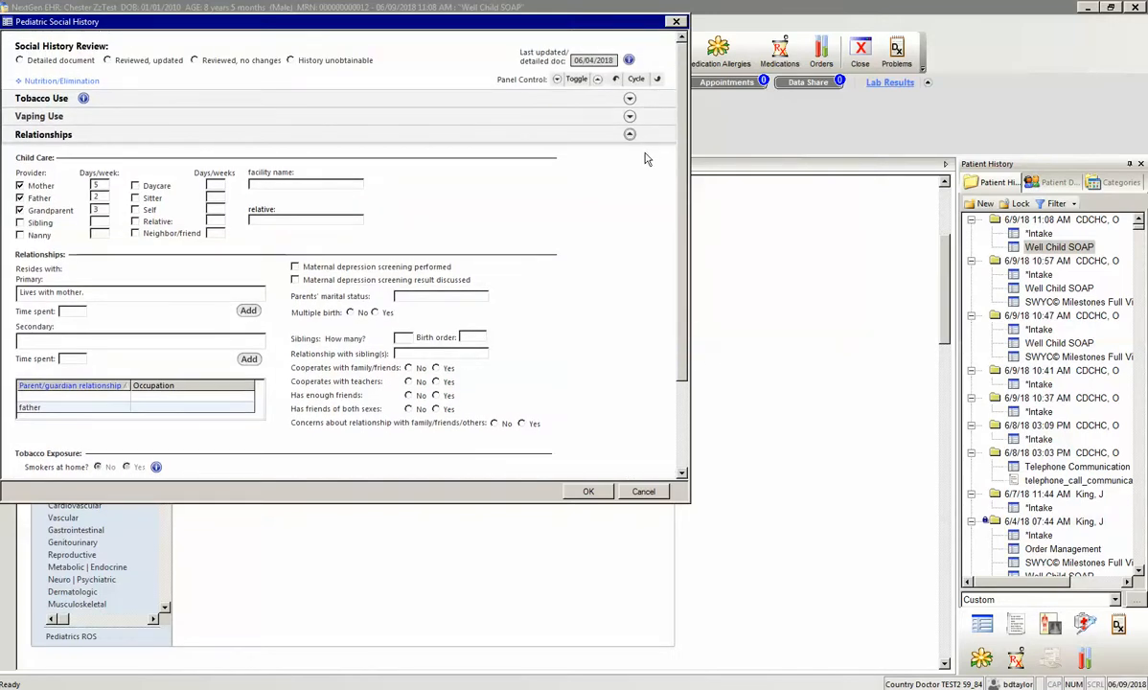
{"action": "left_click", "coordinate": [630, 134]}
{"action": "left_click", "coordinate": [630, 100]}
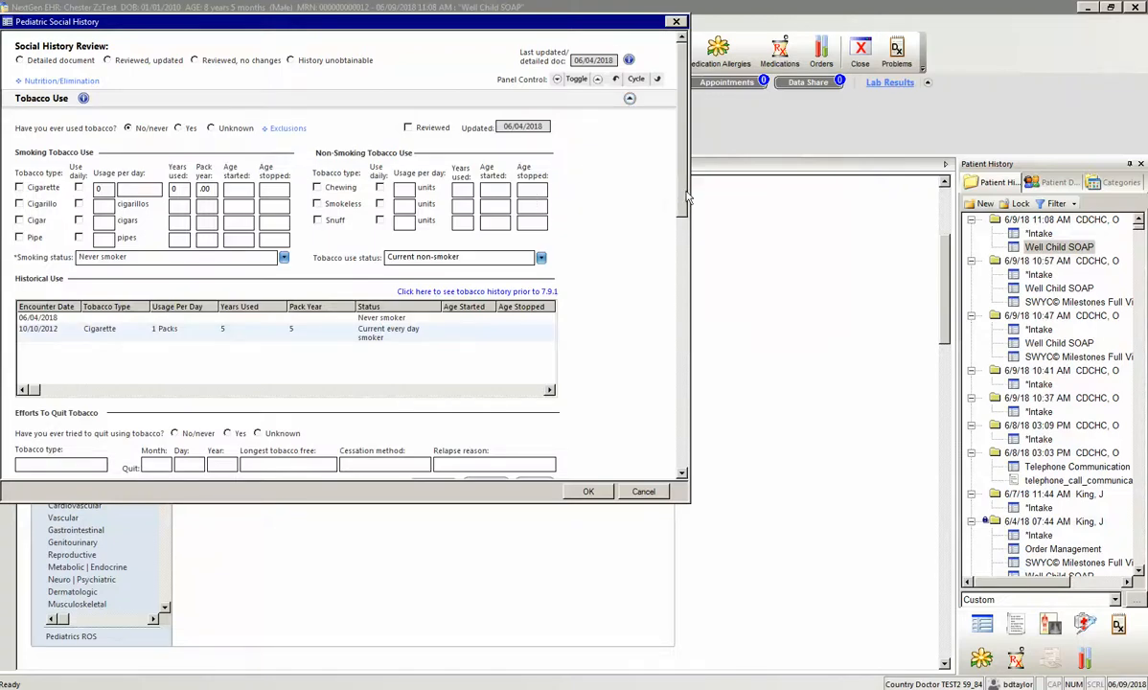
{"action": "mouse_move", "coordinate": [686, 196]}
{"action": "left_mouse_down"}
{"action": "mouse_move", "coordinate": [710, 428]}
{"action": "mouse_move", "coordinate": [697, 182]}
{"action": "left_mouse_up"}
{"action": "left_click", "coordinate": [630, 99]}
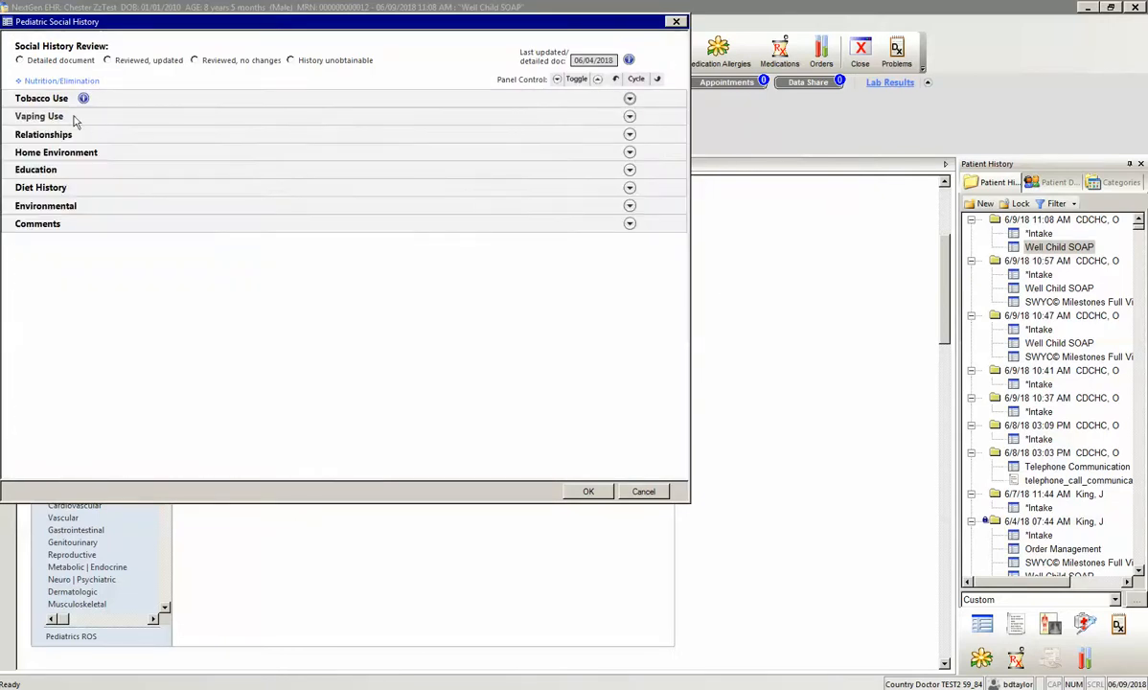
Step: Review the Vaping Use section and the Nutrition/Elimination history, opening the latter both from the Pediatric Social History and directly from the SOAP template
{"action": "left_click", "coordinate": [630, 117]}
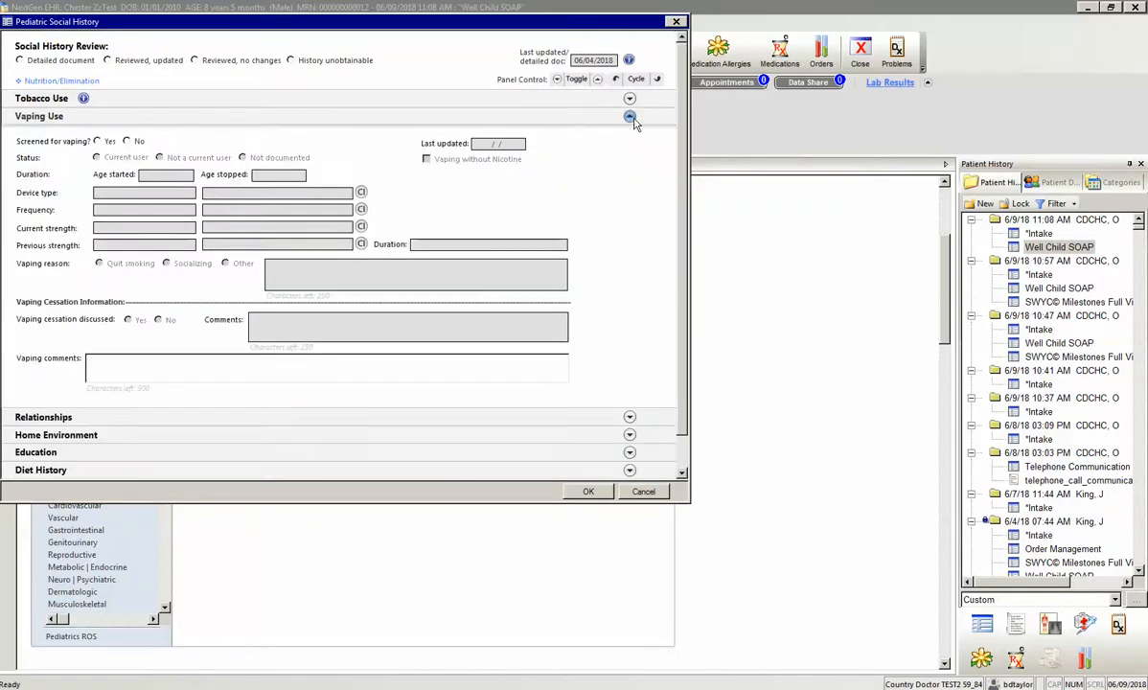
{"action": "left_click", "coordinate": [630, 117]}
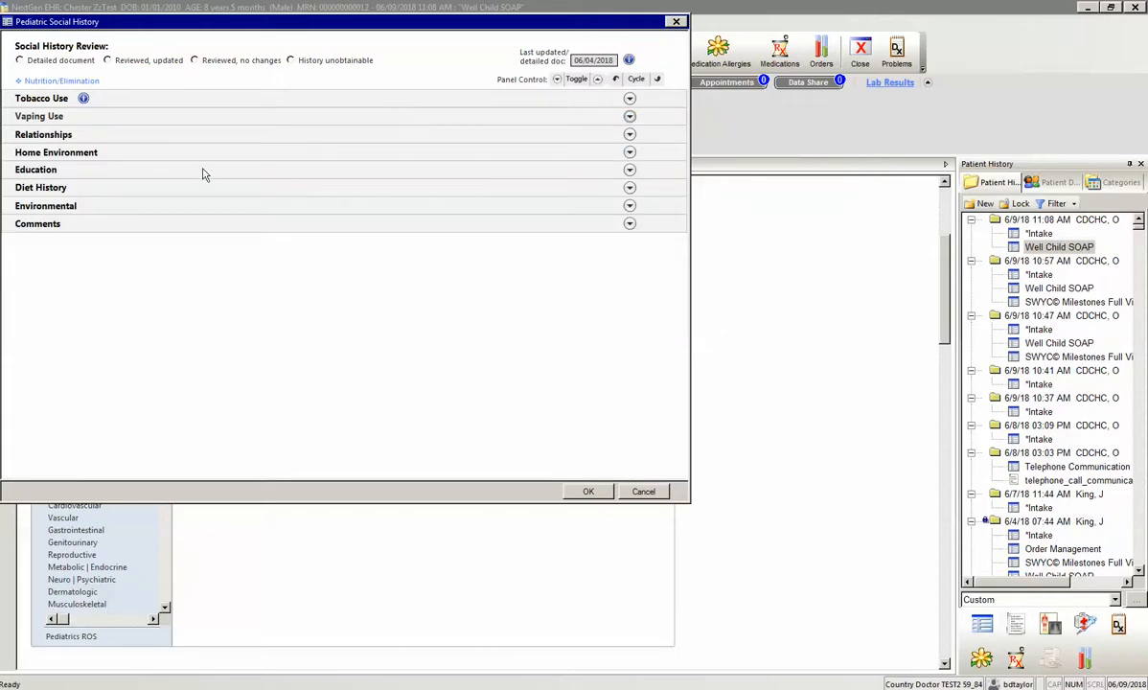
{"action": "left_click", "coordinate": [54, 83]}
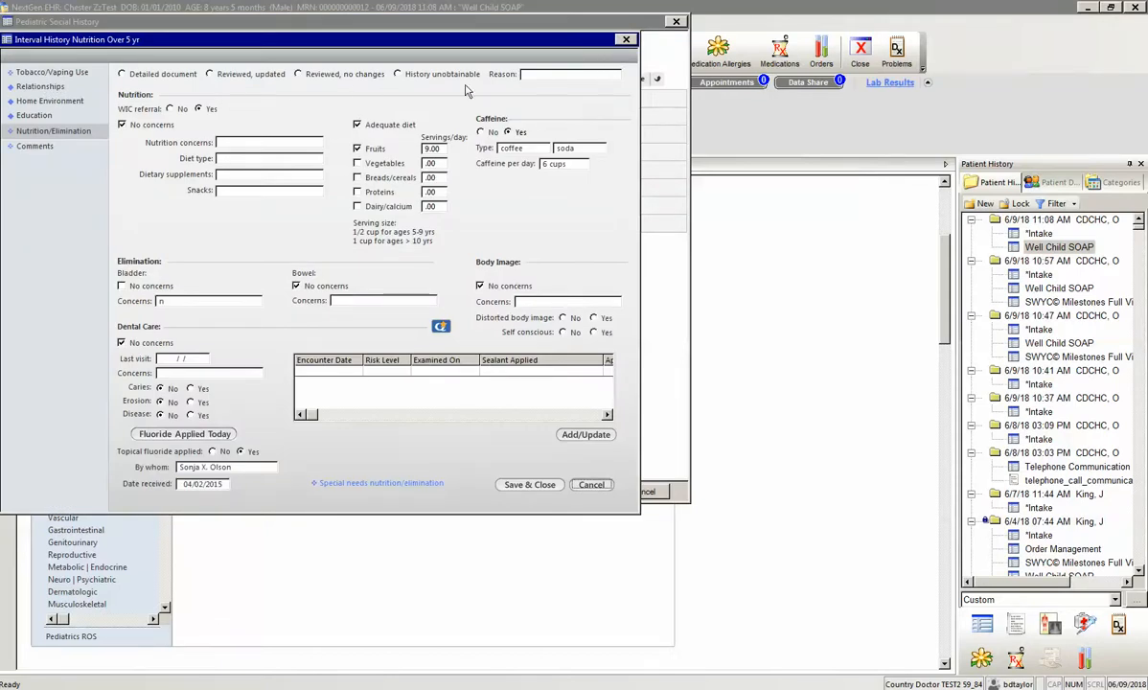
{"action": "left_click", "coordinate": [626, 40]}
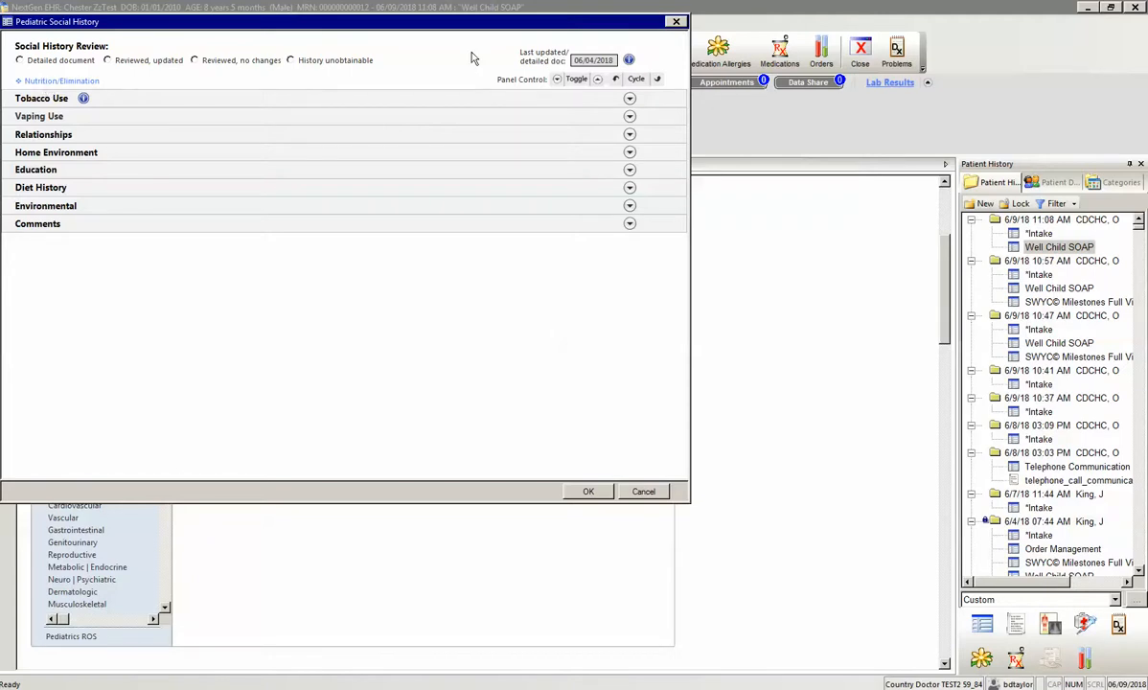
{"action": "left_click", "coordinate": [675, 21]}
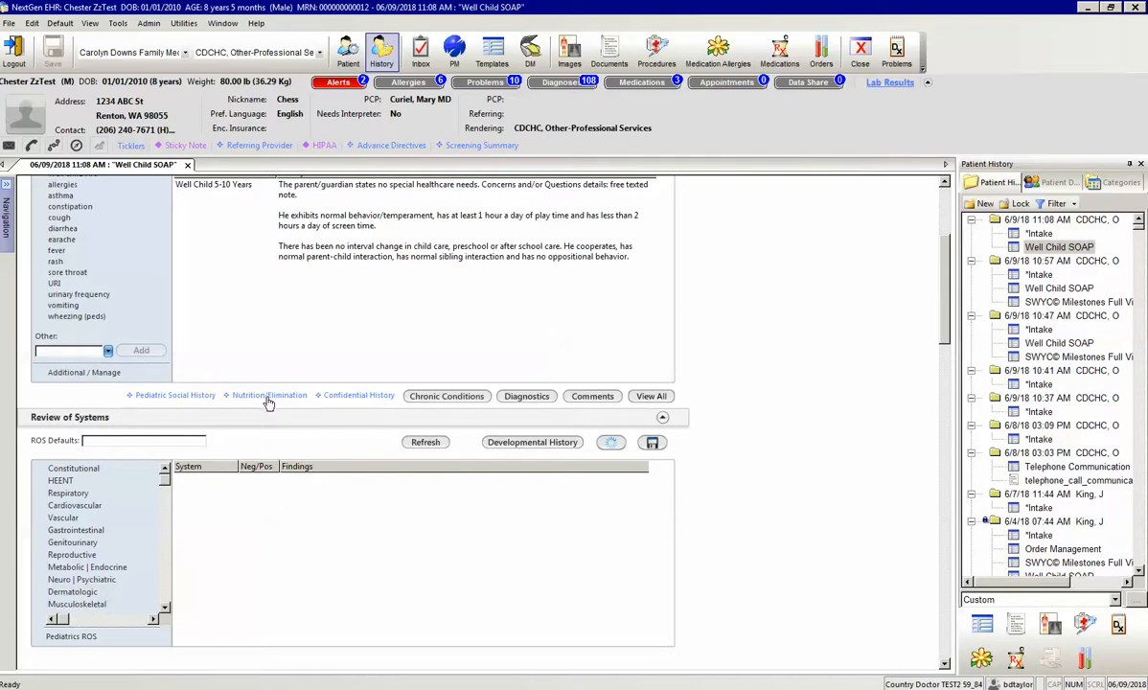
{"action": "left_click", "coordinate": [269, 395]}
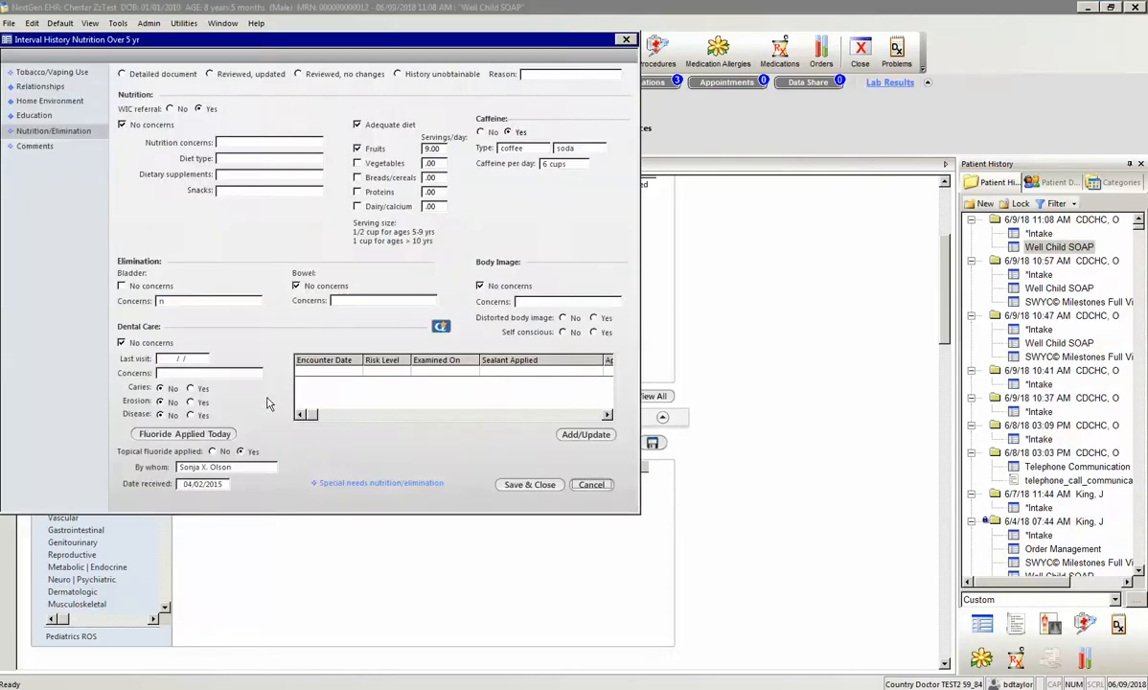
{"action": "left_click", "coordinate": [624, 42]}
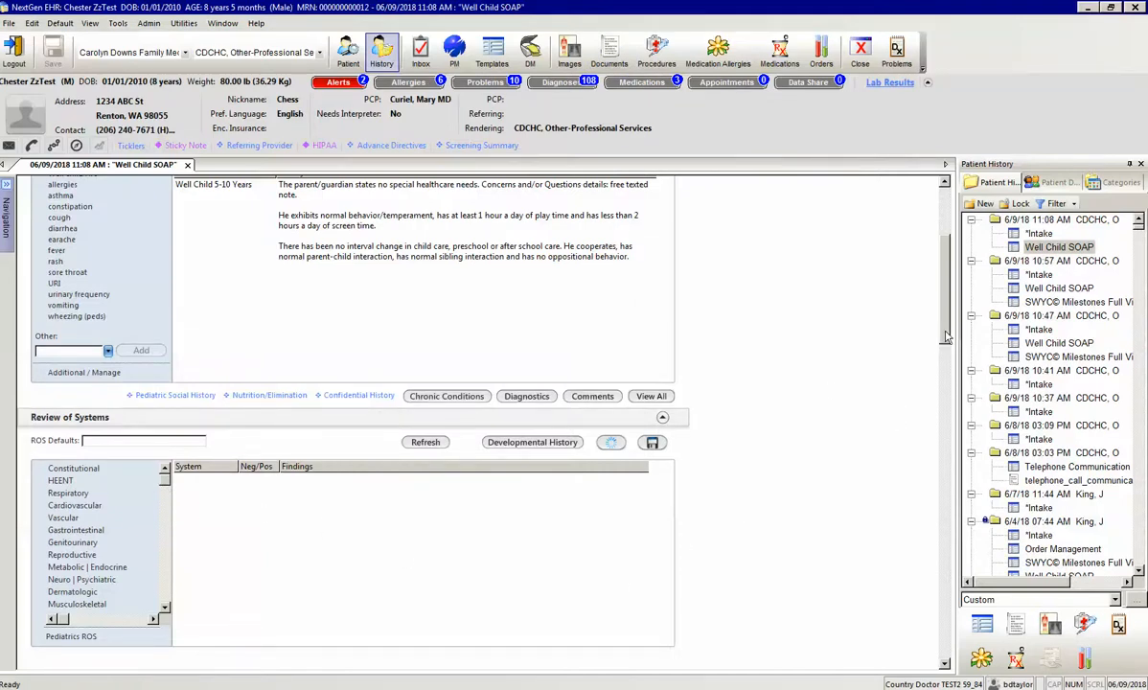
Step: Open the Child Development History from the Screening section, view the SWYC 6 Months questionnaire, and save and close the milestones form
{"action": "left_click_drag", "start_coordinate": [946, 335], "coordinate": [941, 450]}
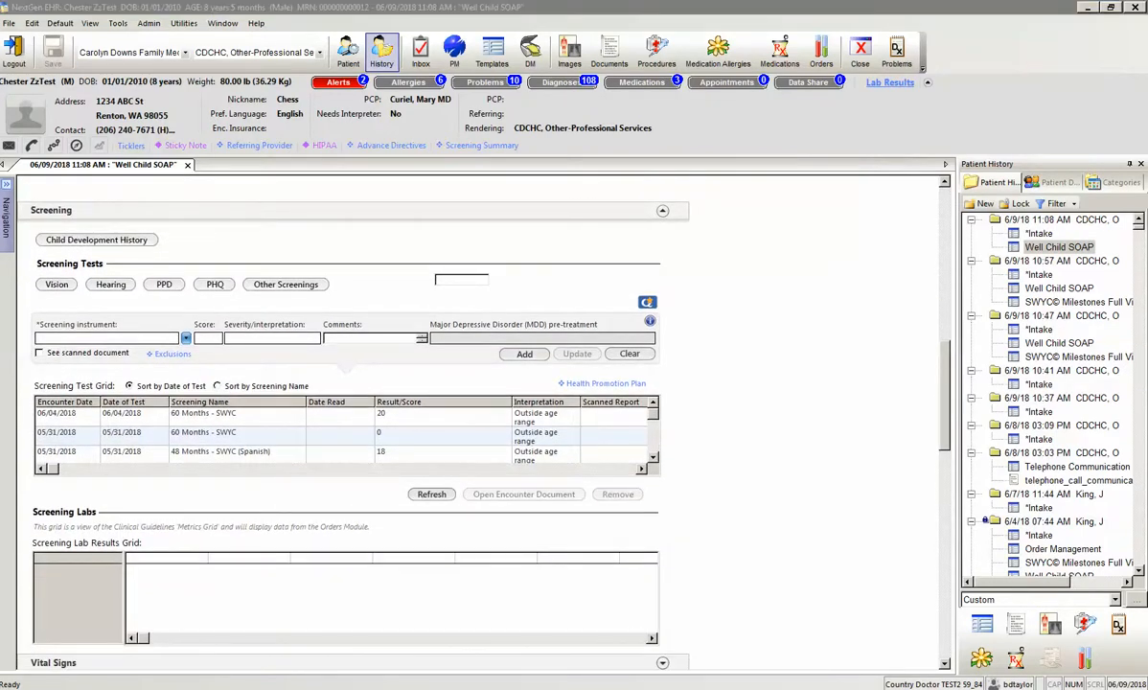
{"action": "left_click", "coordinate": [98, 241]}
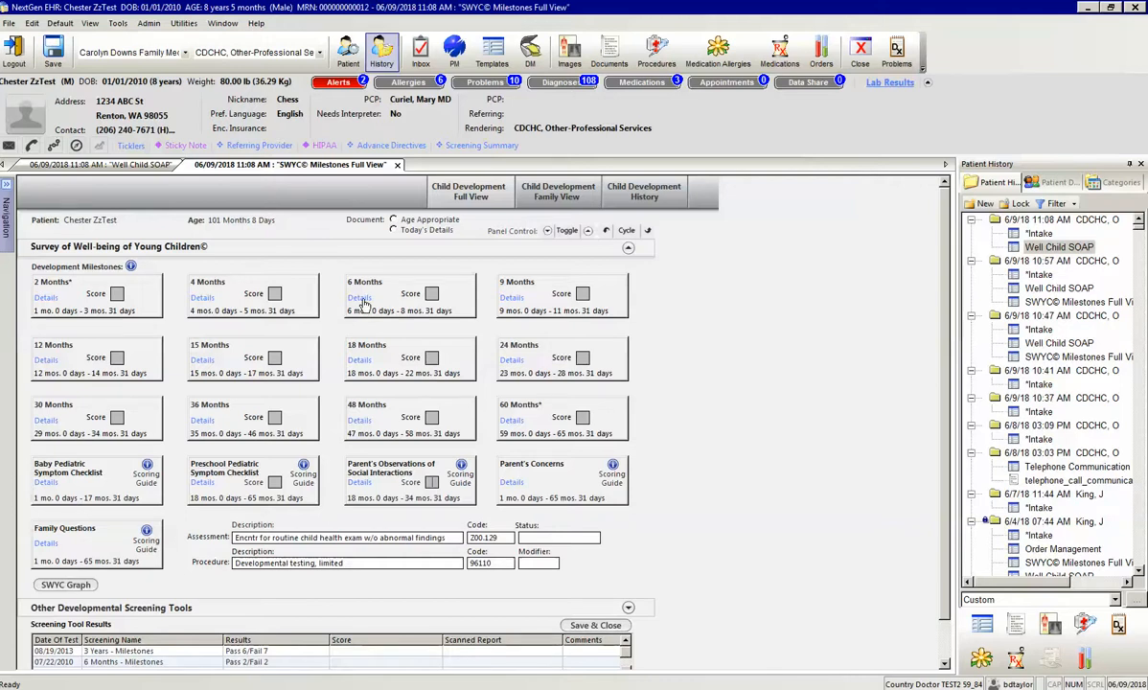
{"action": "left_click", "coordinate": [361, 301]}
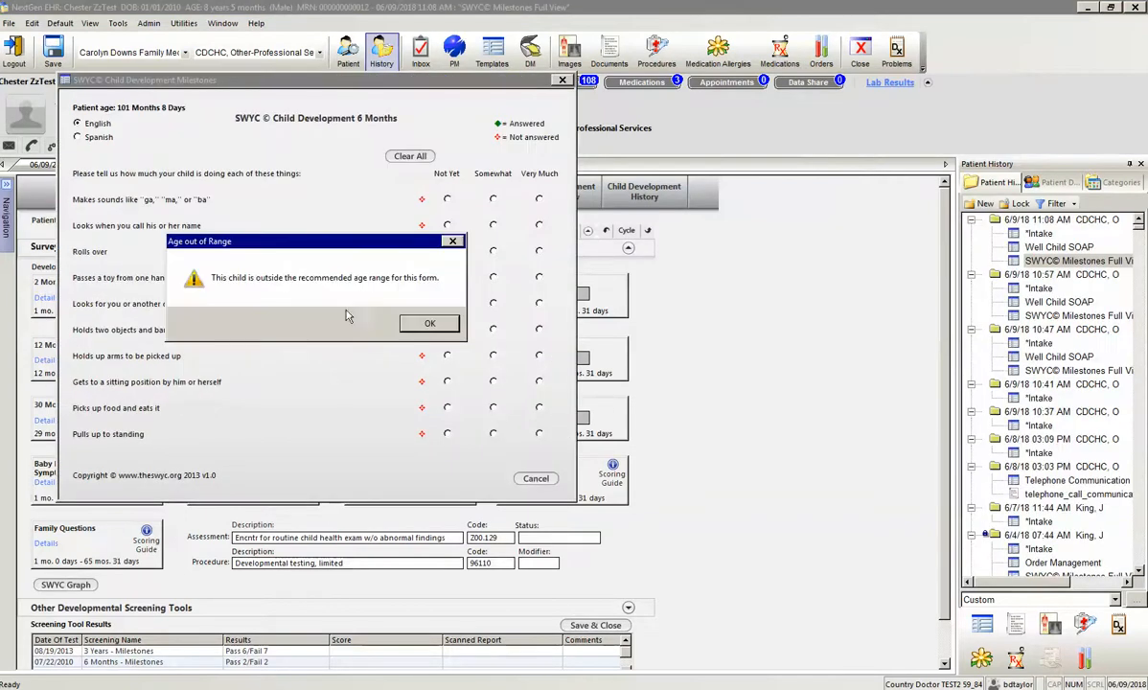
{"action": "left_click", "coordinate": [429, 321]}
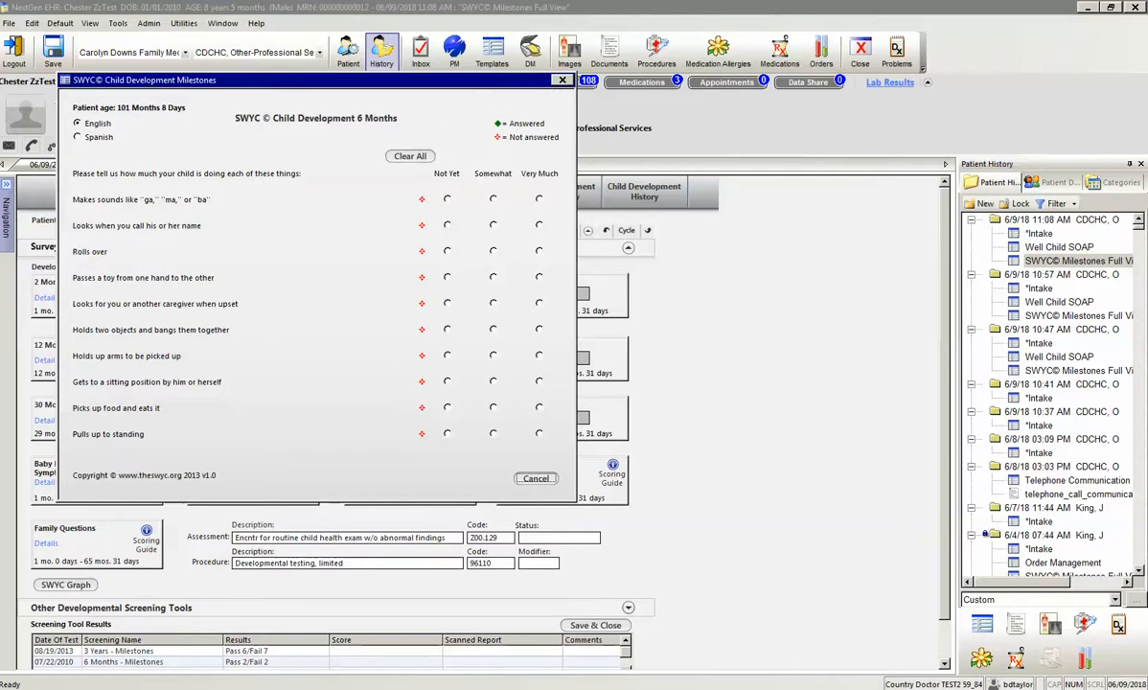
{"action": "left_click", "coordinate": [562, 81]}
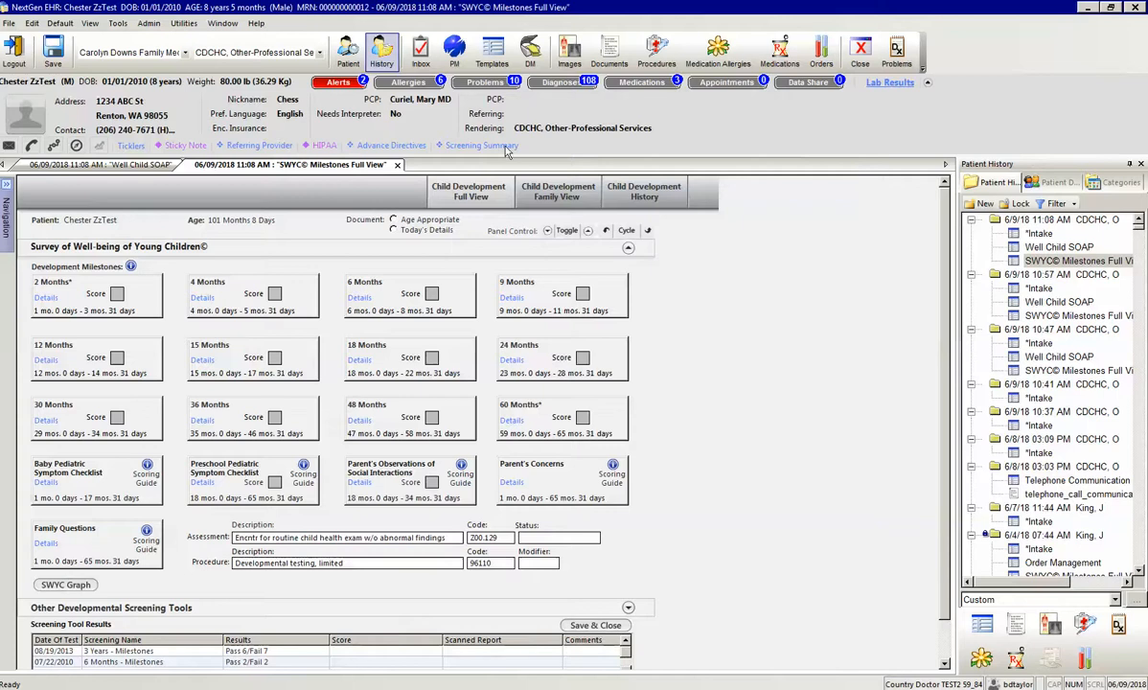
{"action": "left_click_drag", "start_coordinate": [945, 354], "coordinate": [957, 419]}
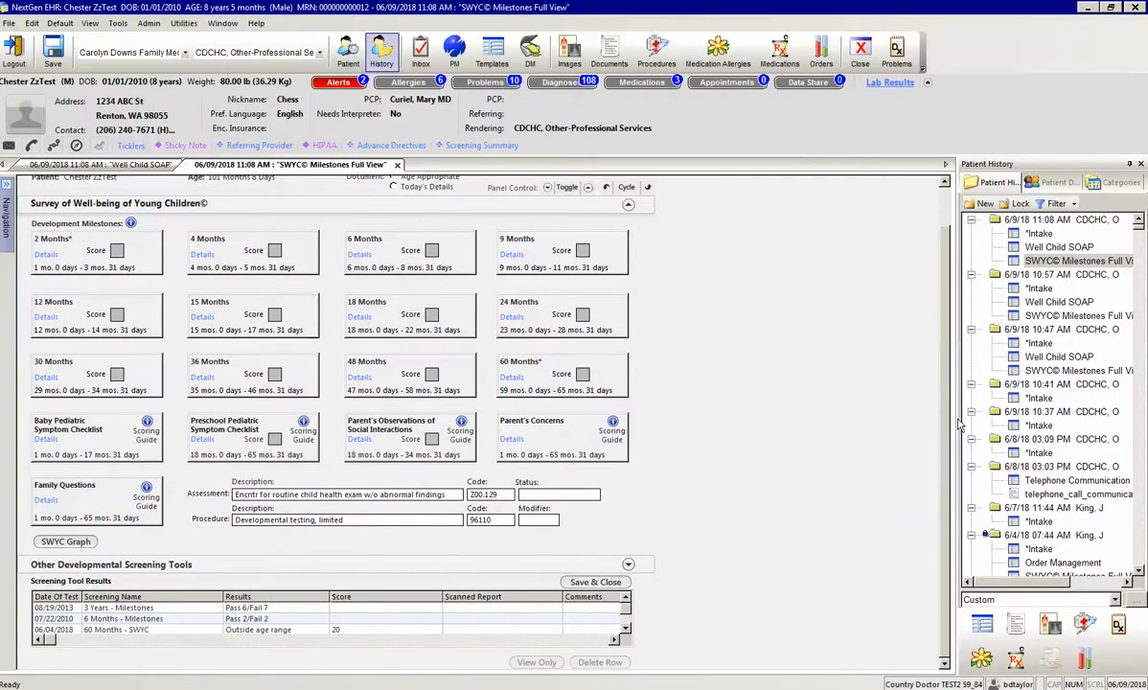
{"action": "left_click", "coordinate": [596, 581]}
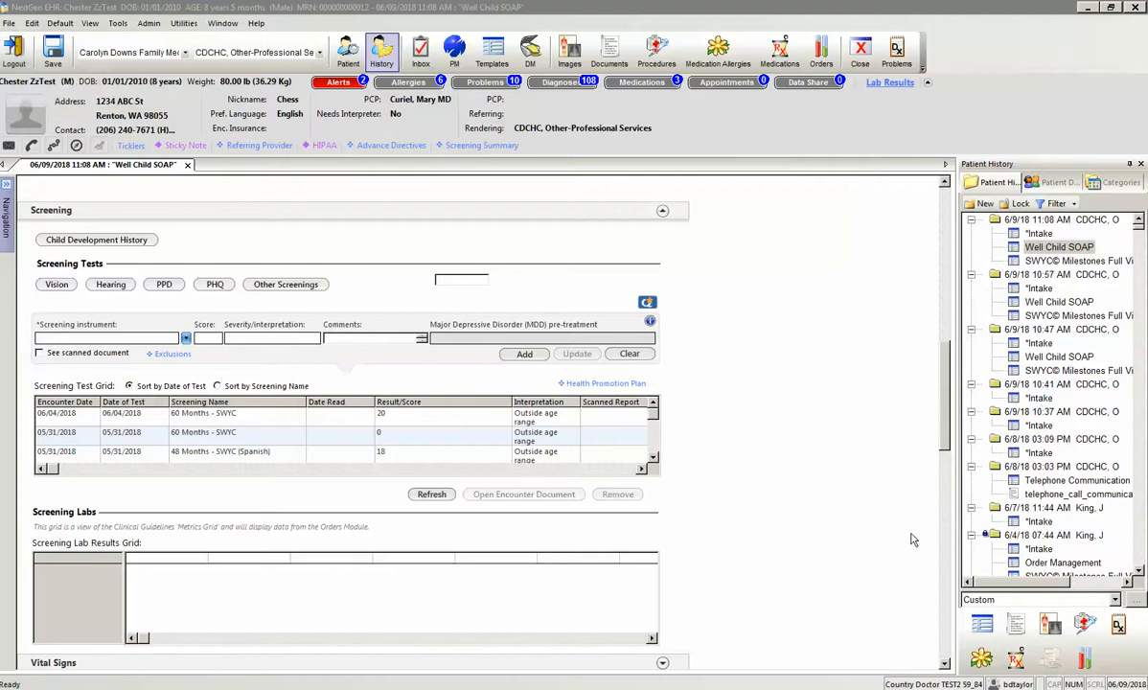
Step: Look through the Immunizations and Assessment/Plan sections of the Well Child SOAP template
{"action": "scroll", "coordinate": [889, 391], "scroll_direction": "down", "scroll_amount": 2}
{"action": "scroll", "coordinate": [956, 443], "scroll_direction": "down", "scroll_amount": 8}
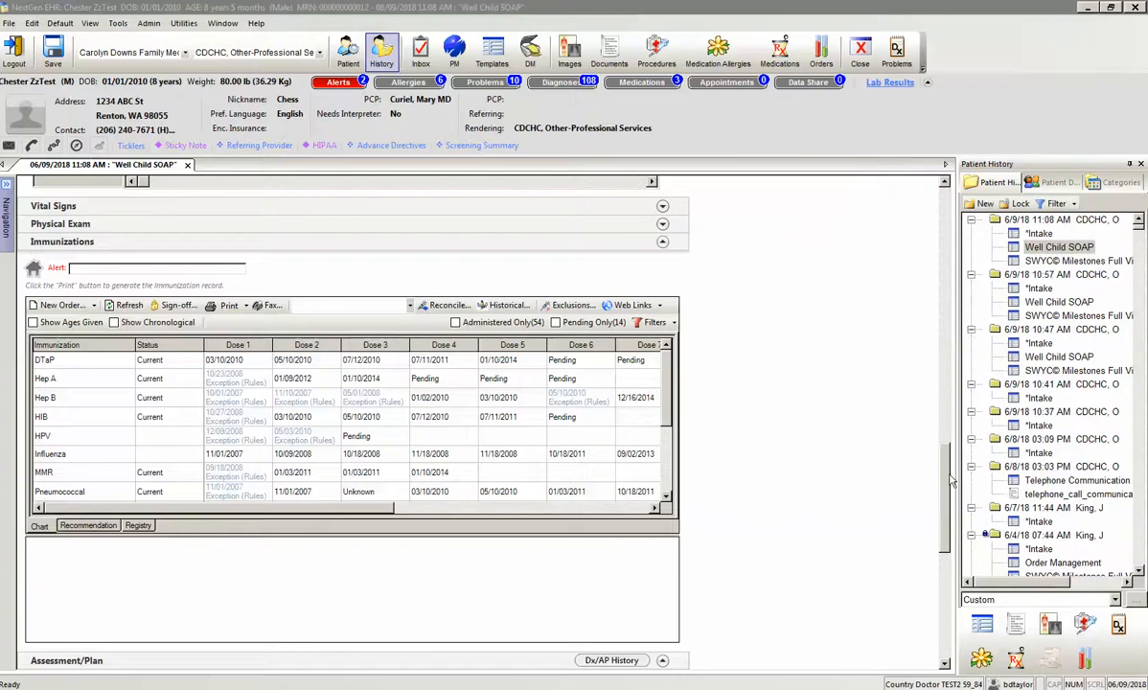
{"action": "scroll", "coordinate": [891, 450], "scroll_direction": "down", "scroll_amount": 5}
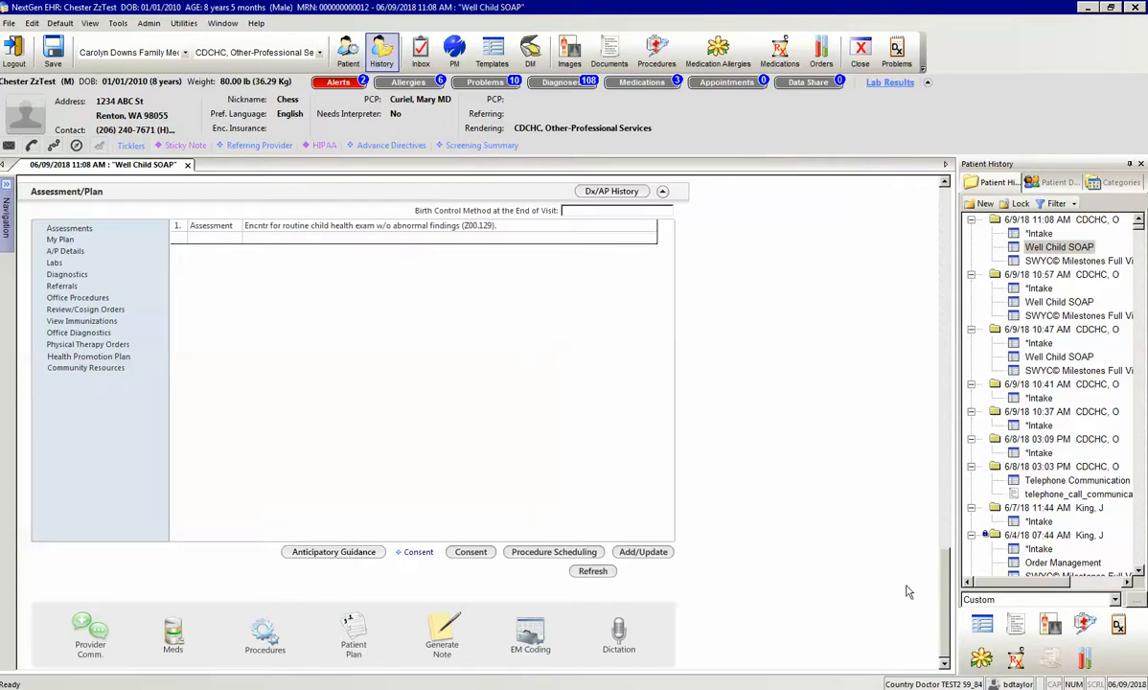
{"action": "left_click_drag", "start_coordinate": [944, 597], "coordinate": [947, 496]}
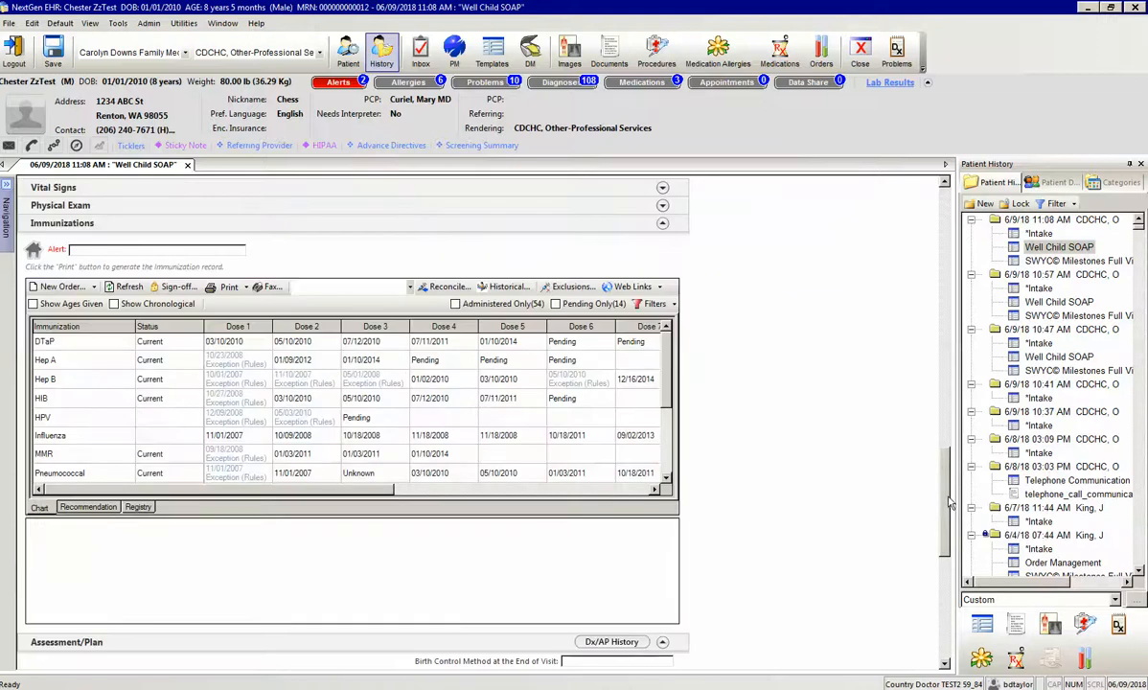